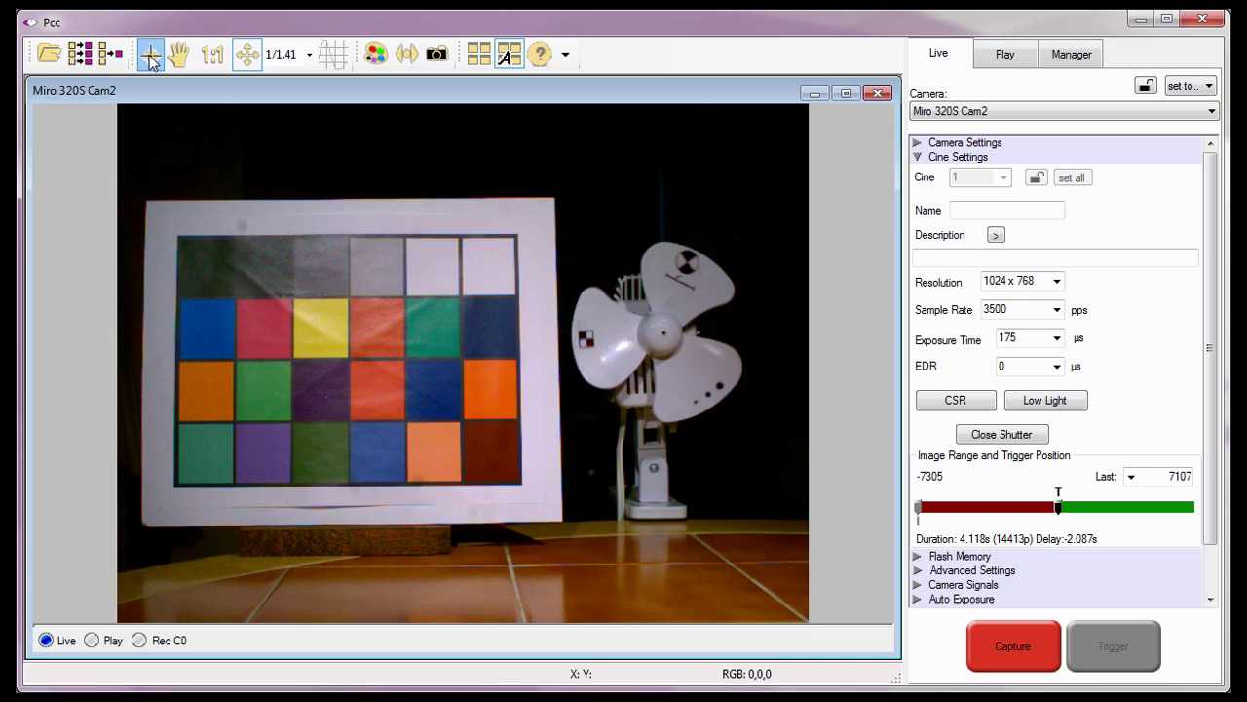
# Step: In Camera Settings, choose 4 memory partitions and accept erasing the stored cines
pyautogui.click(127, 92)
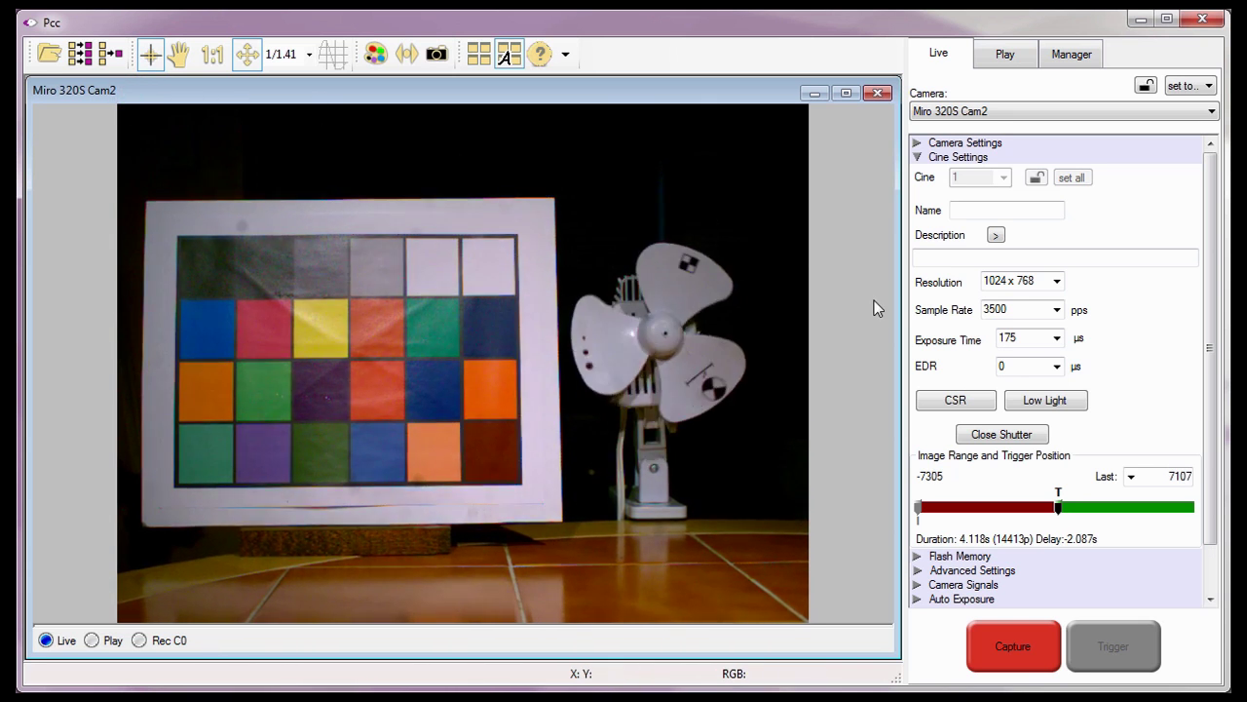
pyautogui.click(916, 300)
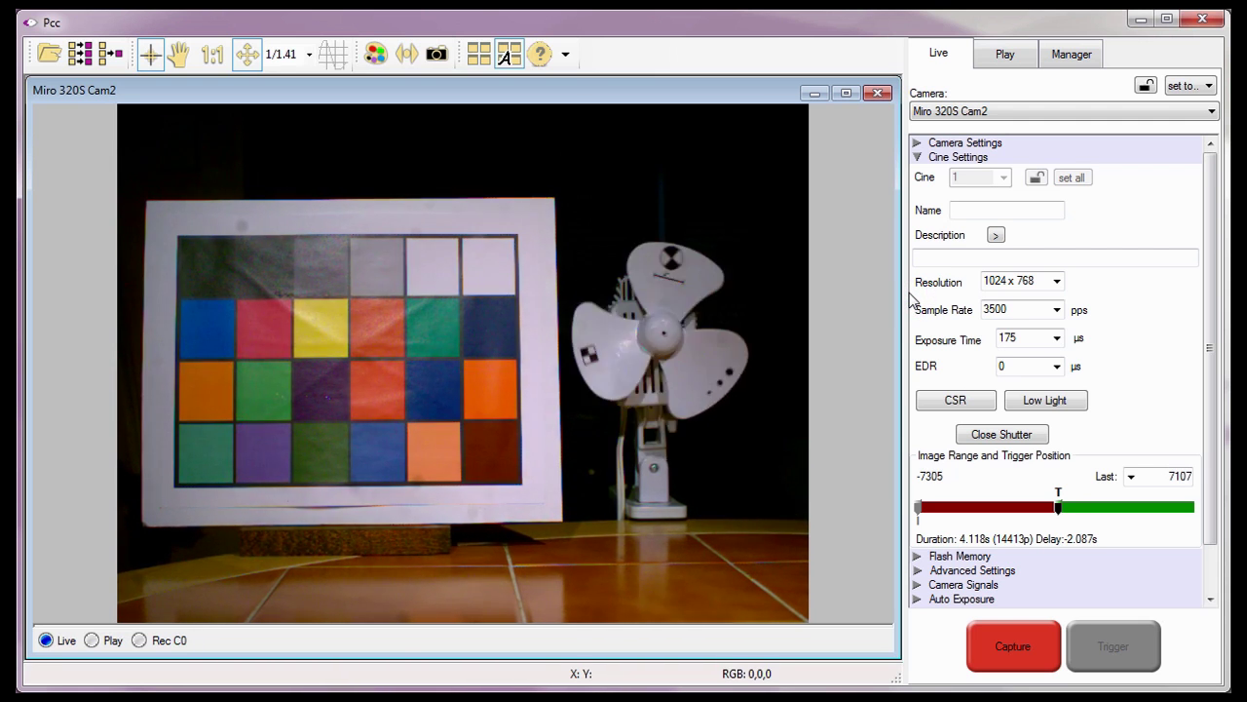
pyautogui.click(917, 144)
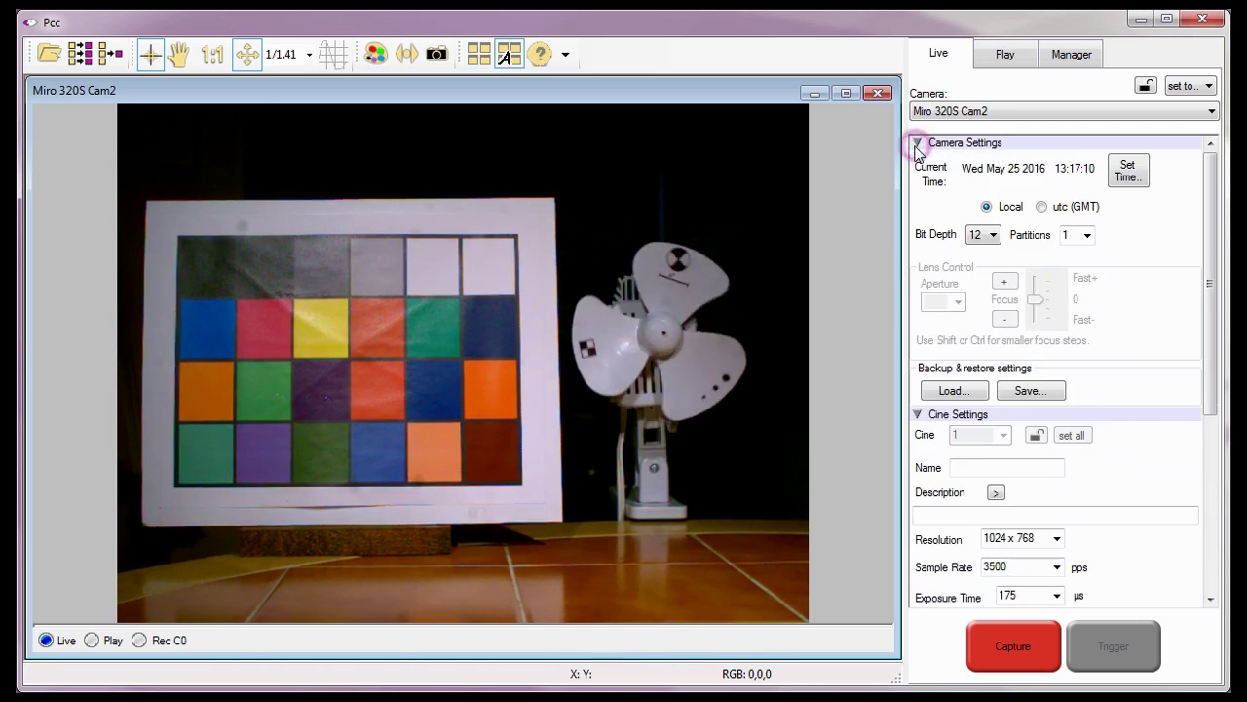
pyautogui.click(1087, 235)
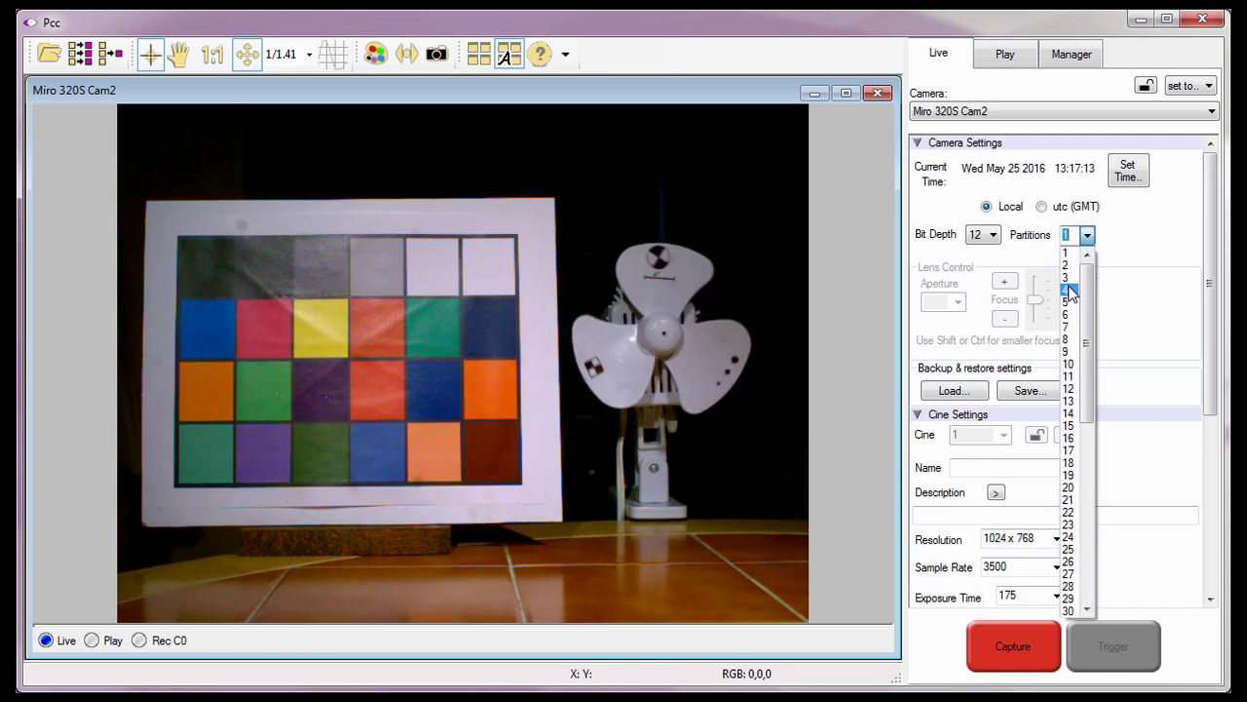
pyautogui.click(1076, 317)
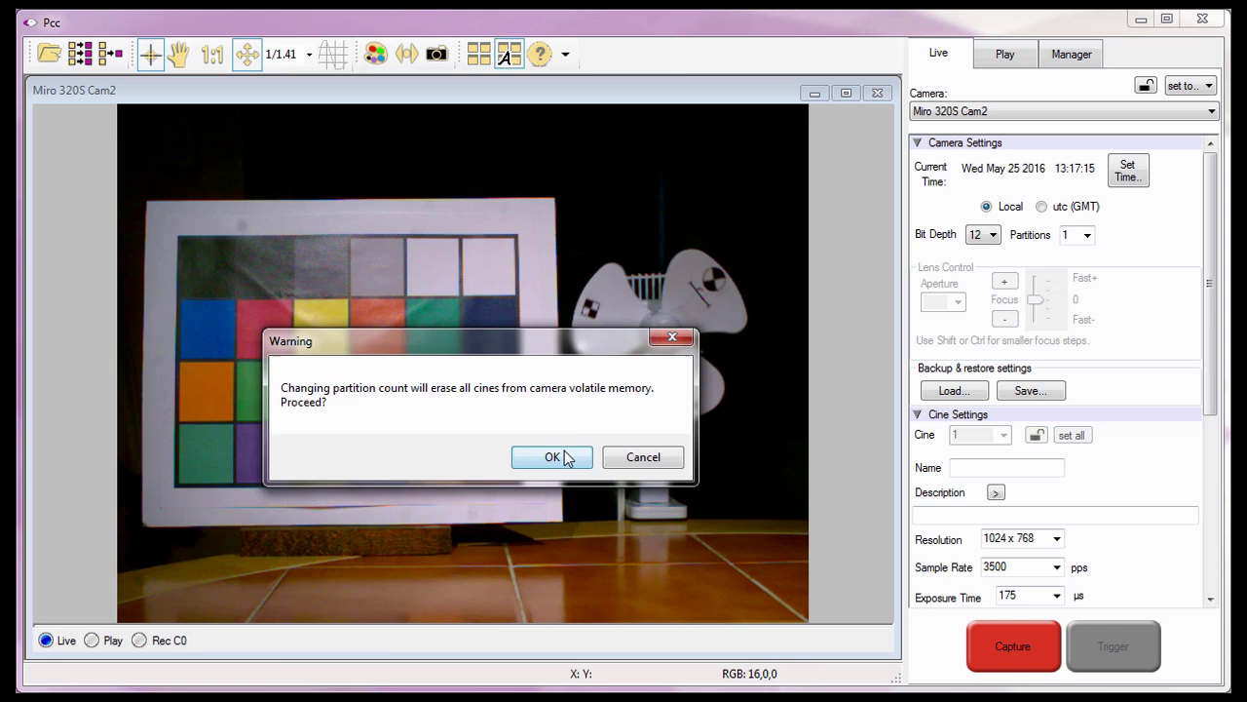
pyautogui.click(562, 456)
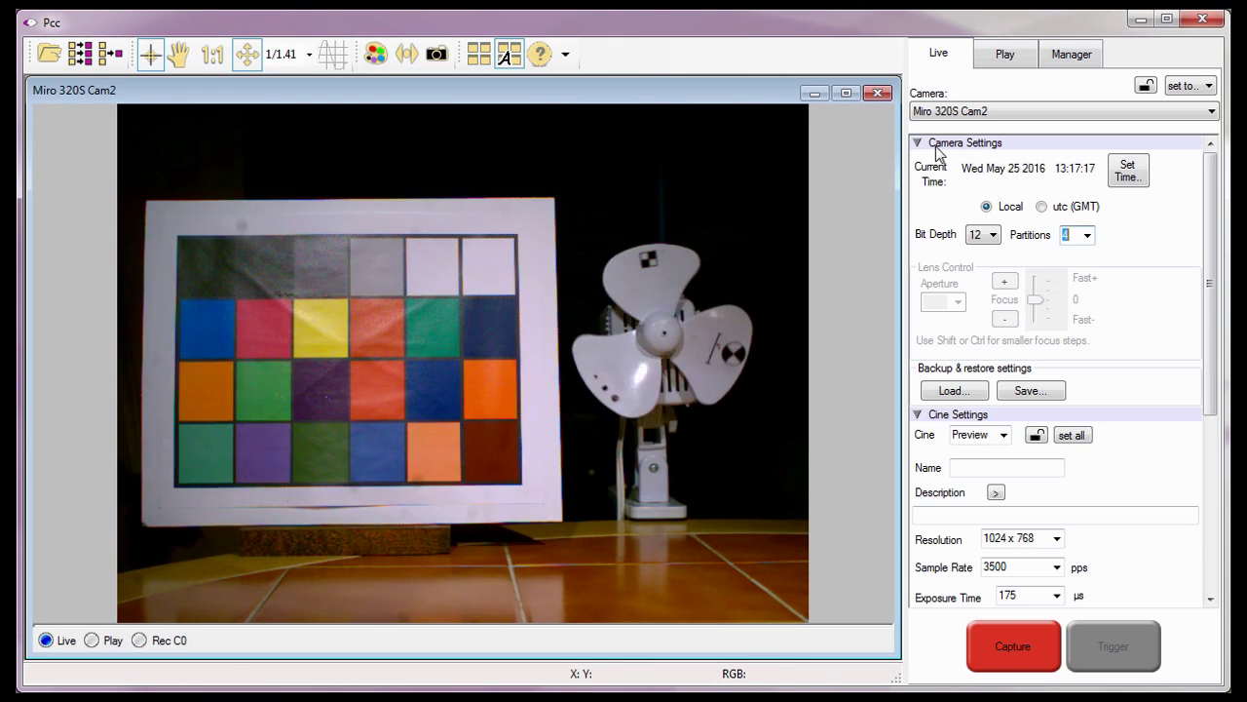
pyautogui.click(917, 143)
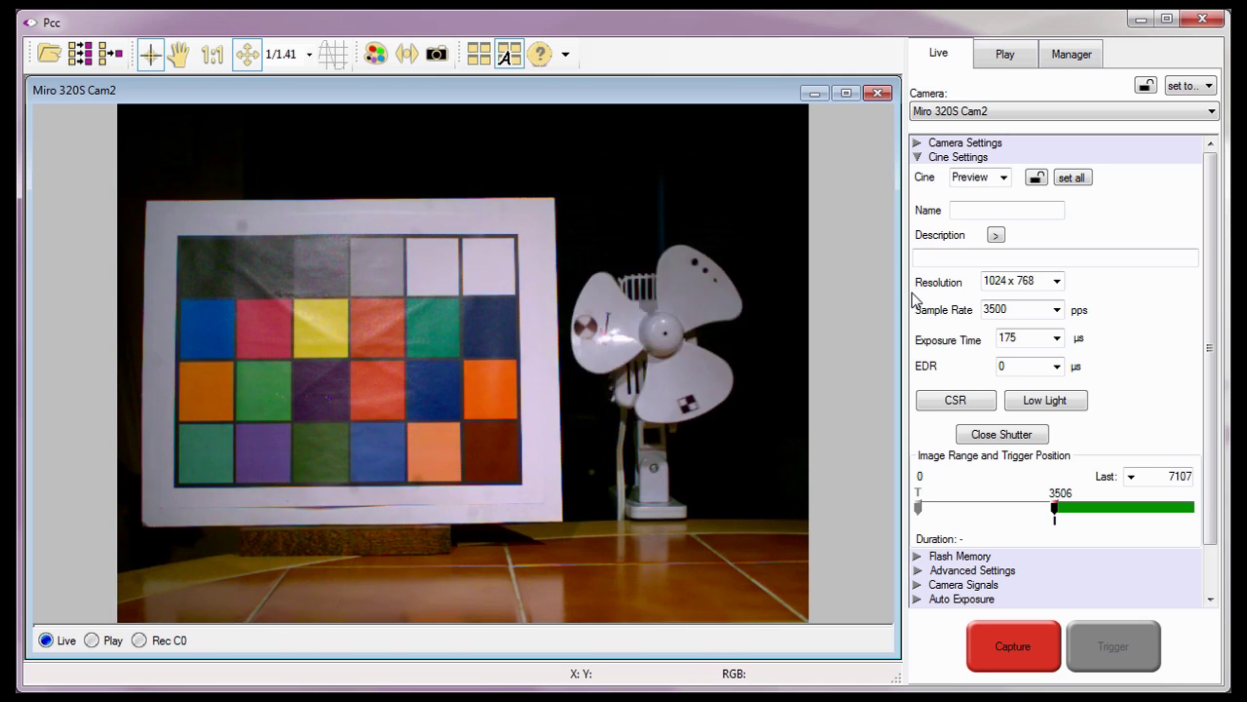
# Step: Choose 1801 as the Last frame count, giving a -1800 to 1801 image range
pyautogui.click(1131, 476)
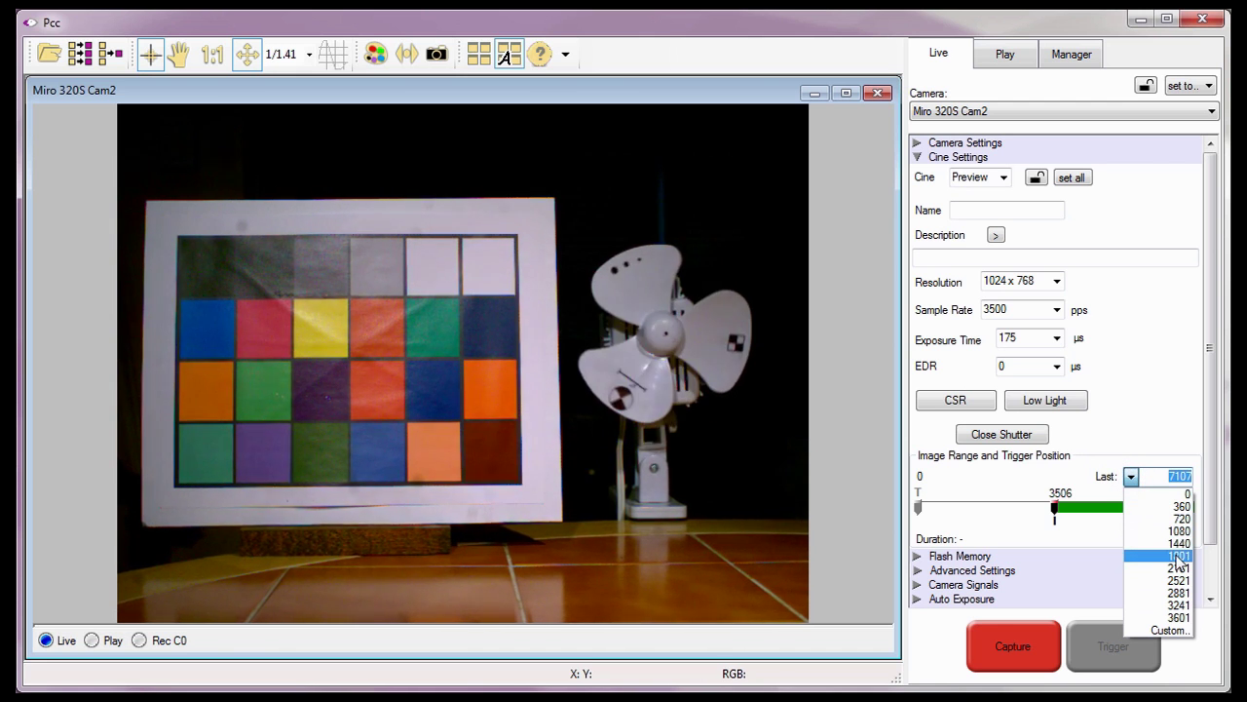
pyautogui.click(1177, 555)
pyautogui.click(1004, 535)
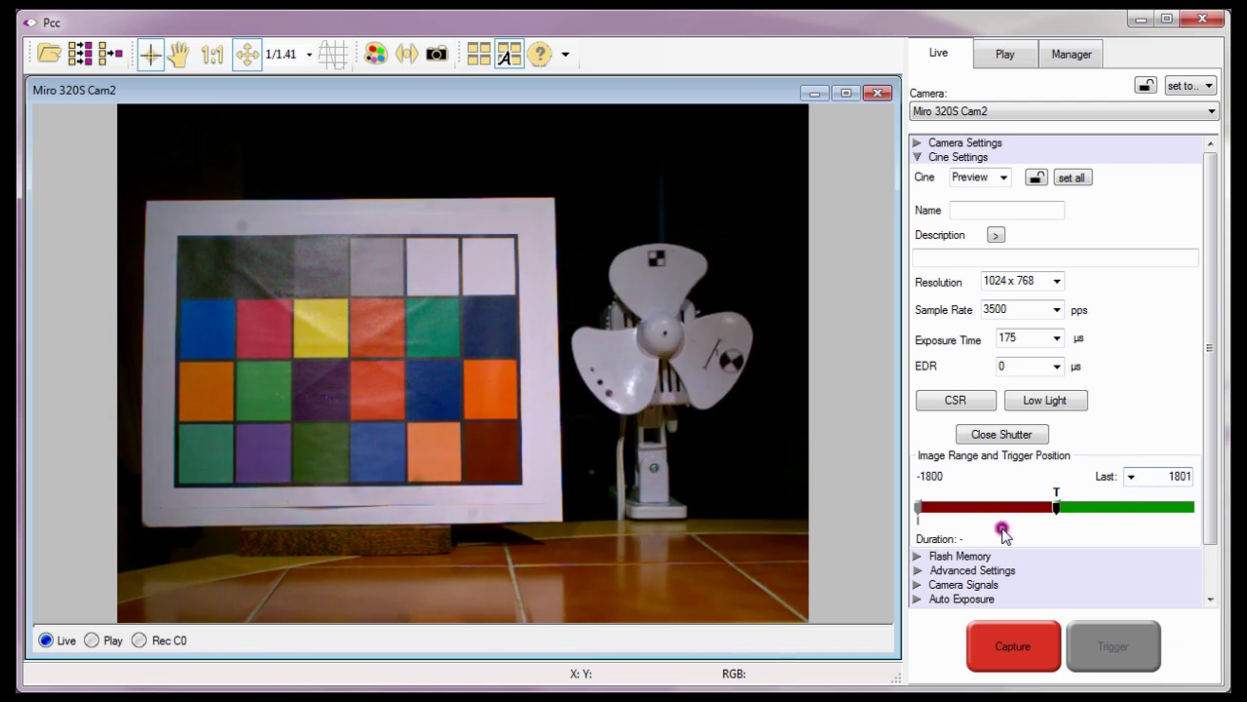
pyautogui.click(1105, 529)
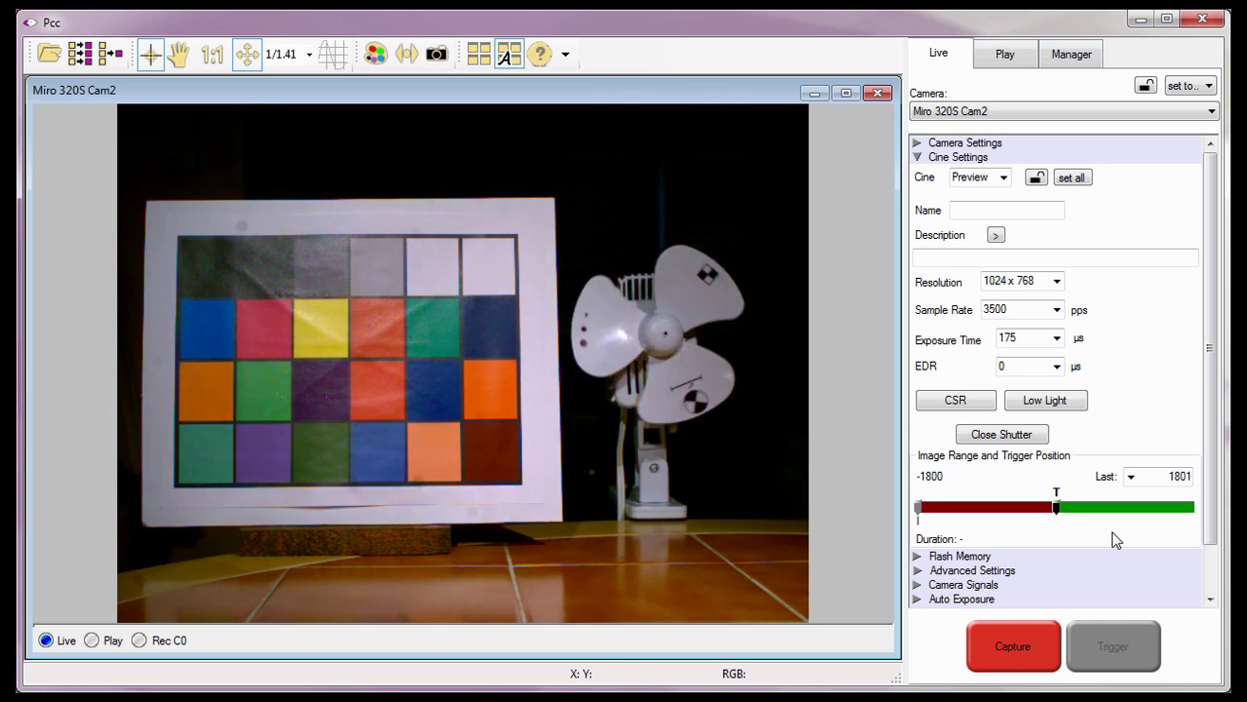
# Step: Use 'set all' to copy the Preview cine parameters to every cine, confirming both messages
pyautogui.click(1074, 179)
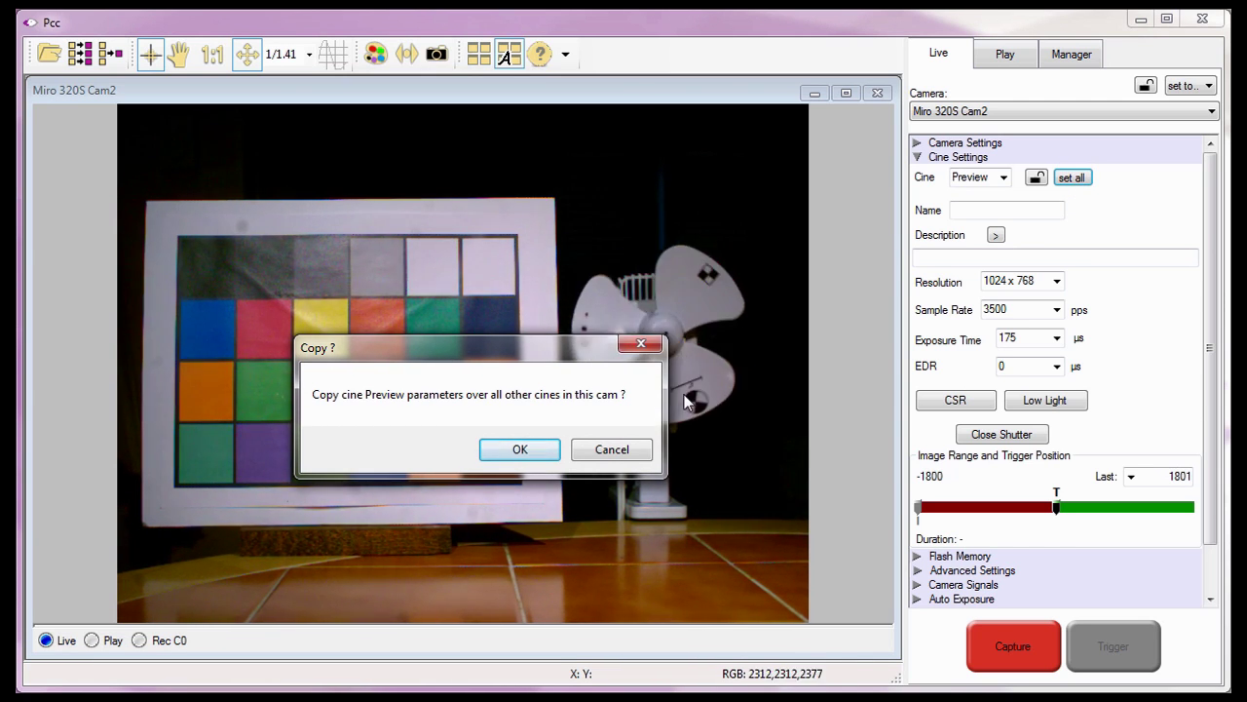
pyautogui.click(541, 451)
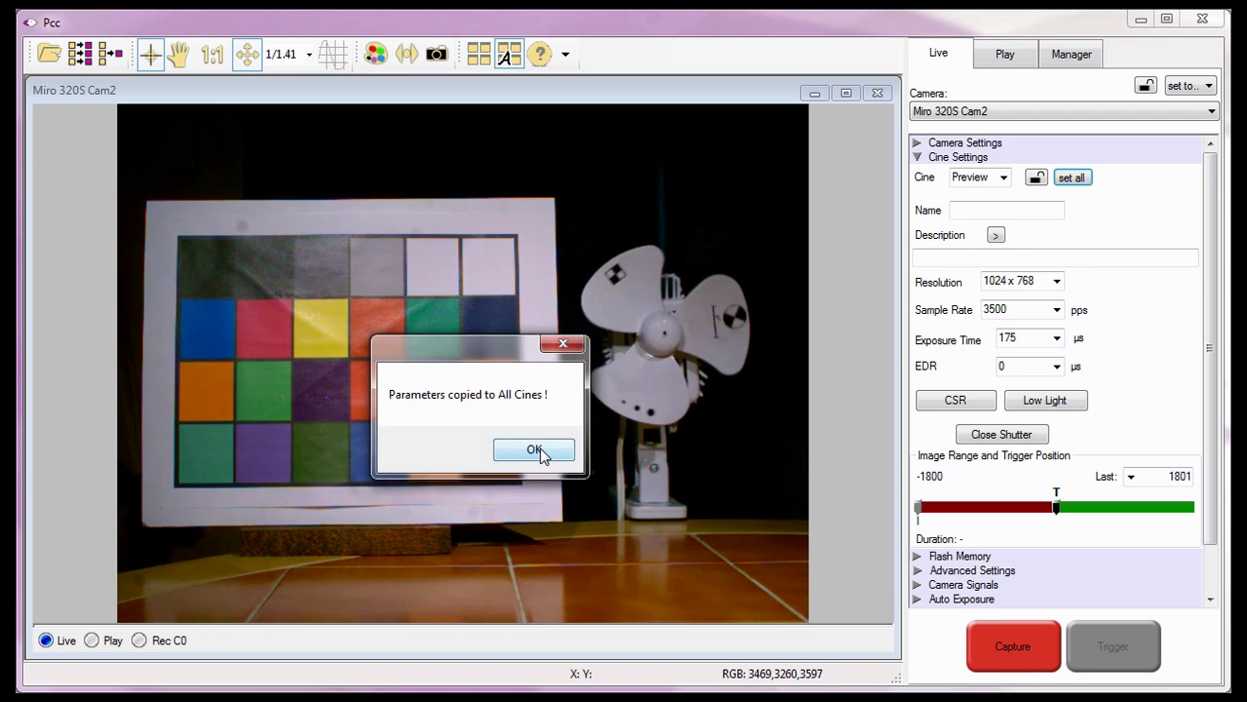
pyautogui.click(535, 454)
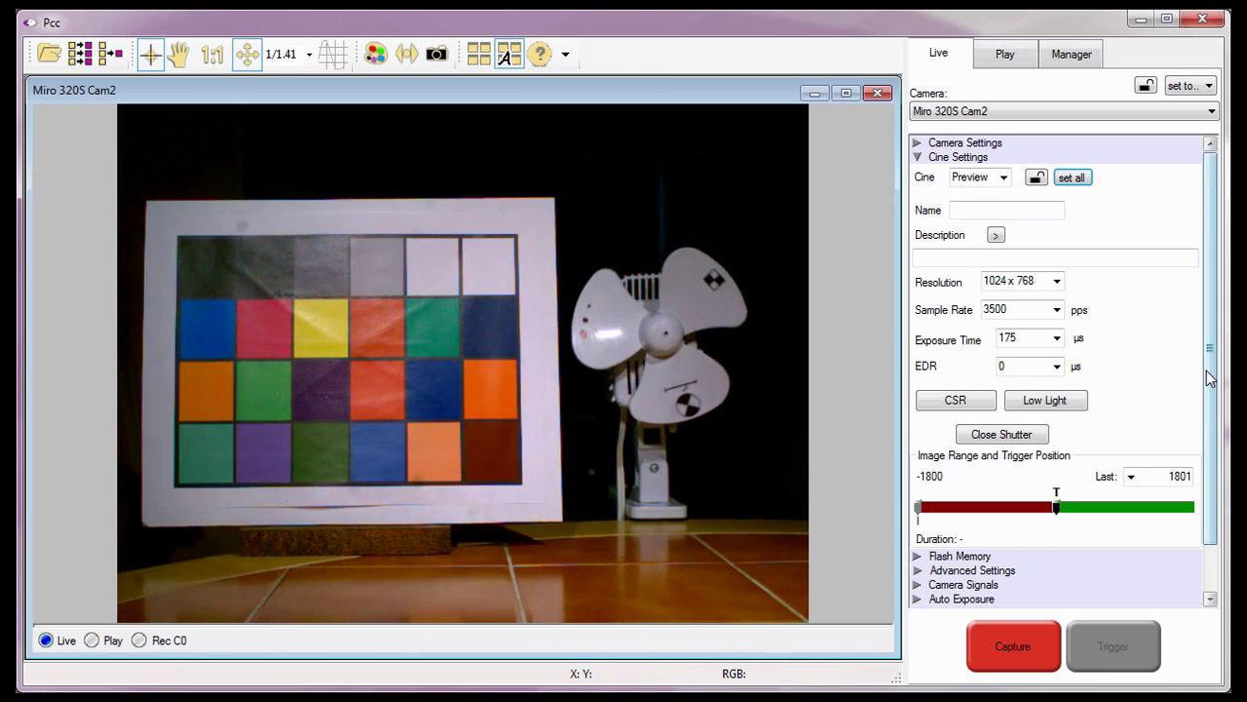
pyautogui.moveTo(1210, 378); pyautogui.dragTo(1206, 434)
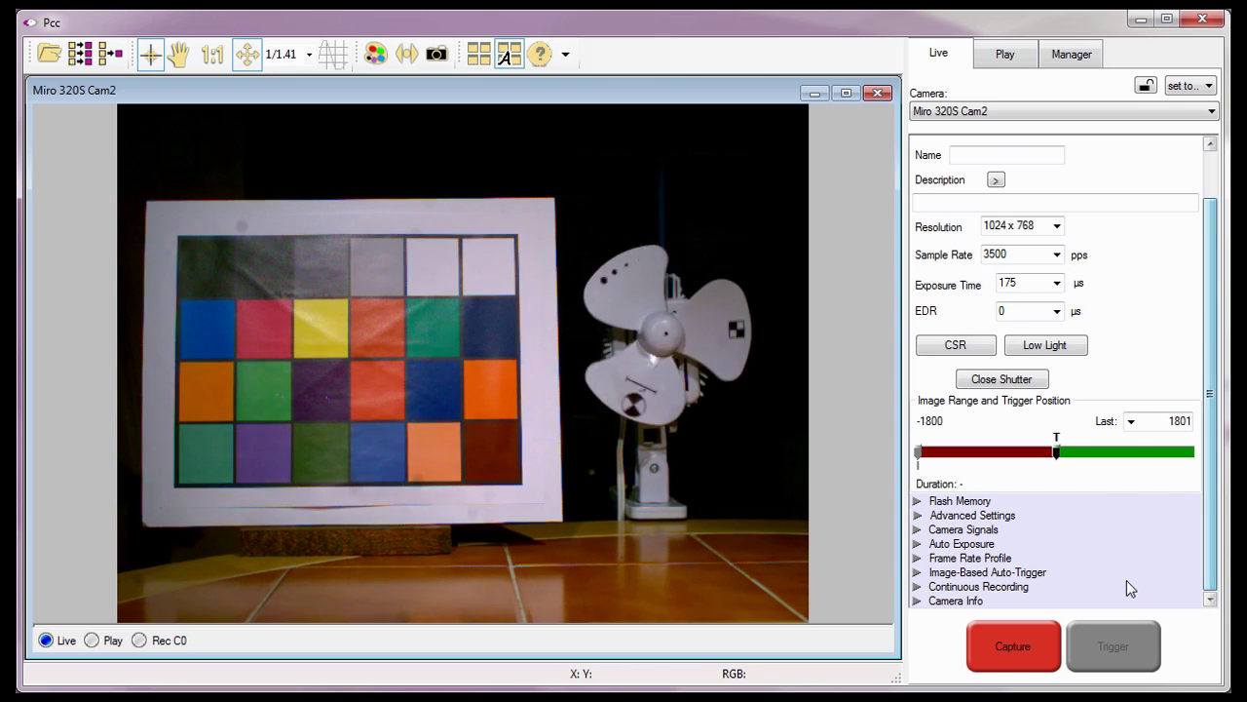
# Step: Expand the Image-Based Auto-Trigger section and tick its enable checkbox
pyautogui.click(918, 574)
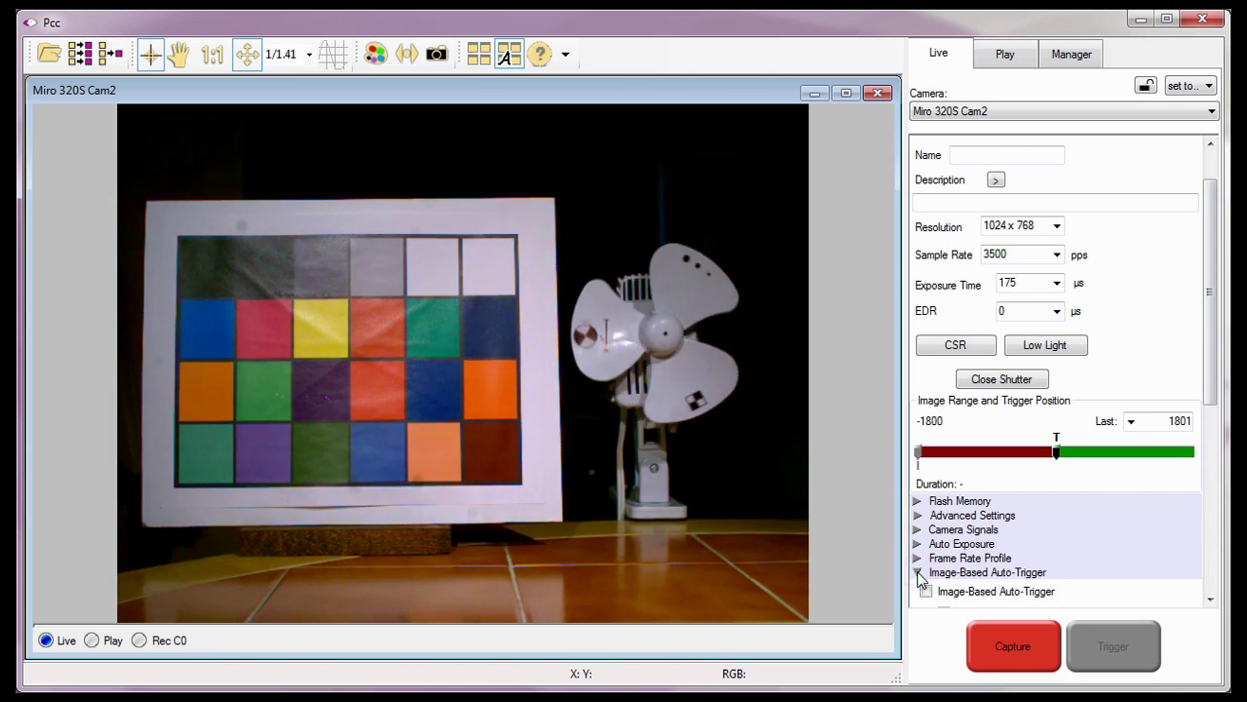
pyautogui.moveTo(1209, 385); pyautogui.dragTo(1200, 563)
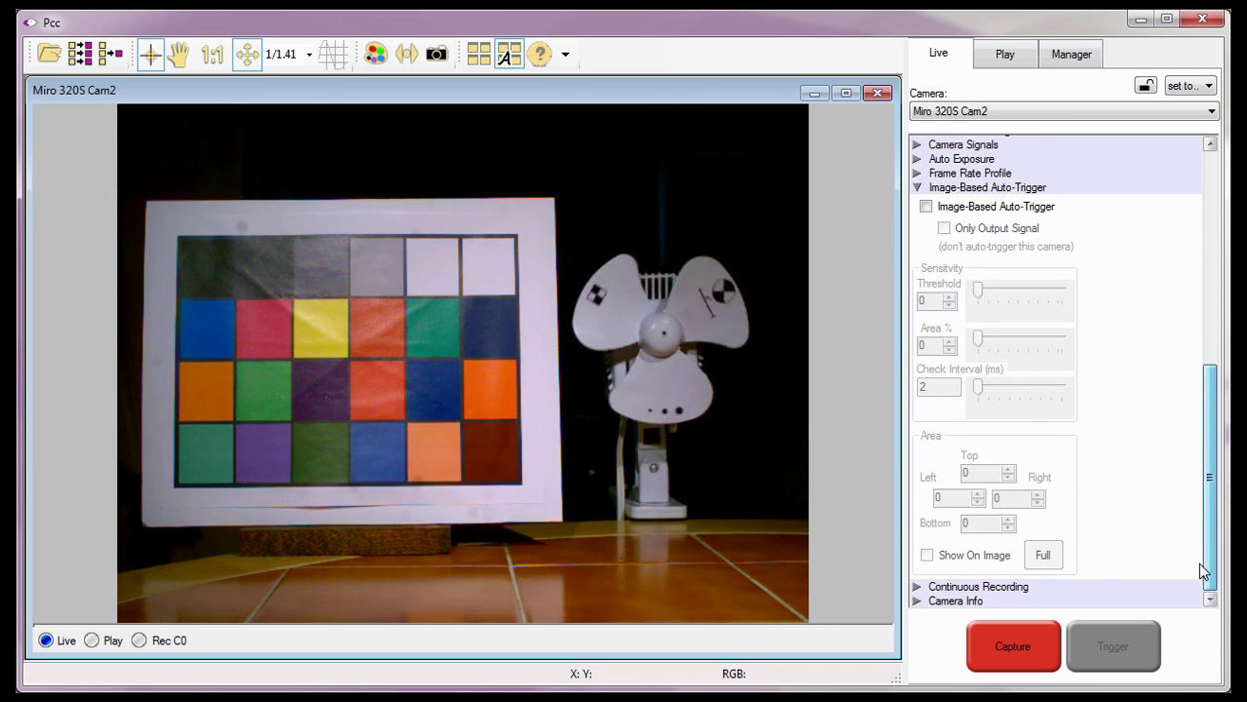
pyautogui.click(925, 207)
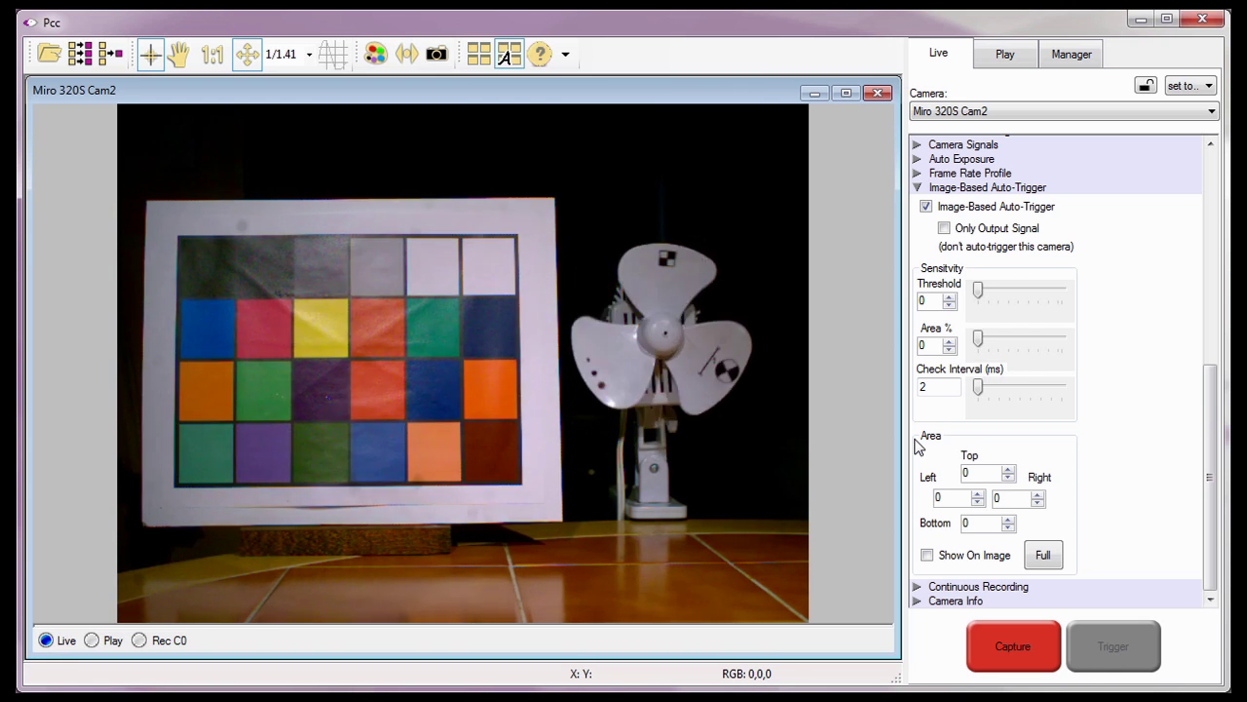
# Step: Set the trigger area to Full, covering 0–1023 across and 0–767 down
pyautogui.click(1044, 555)
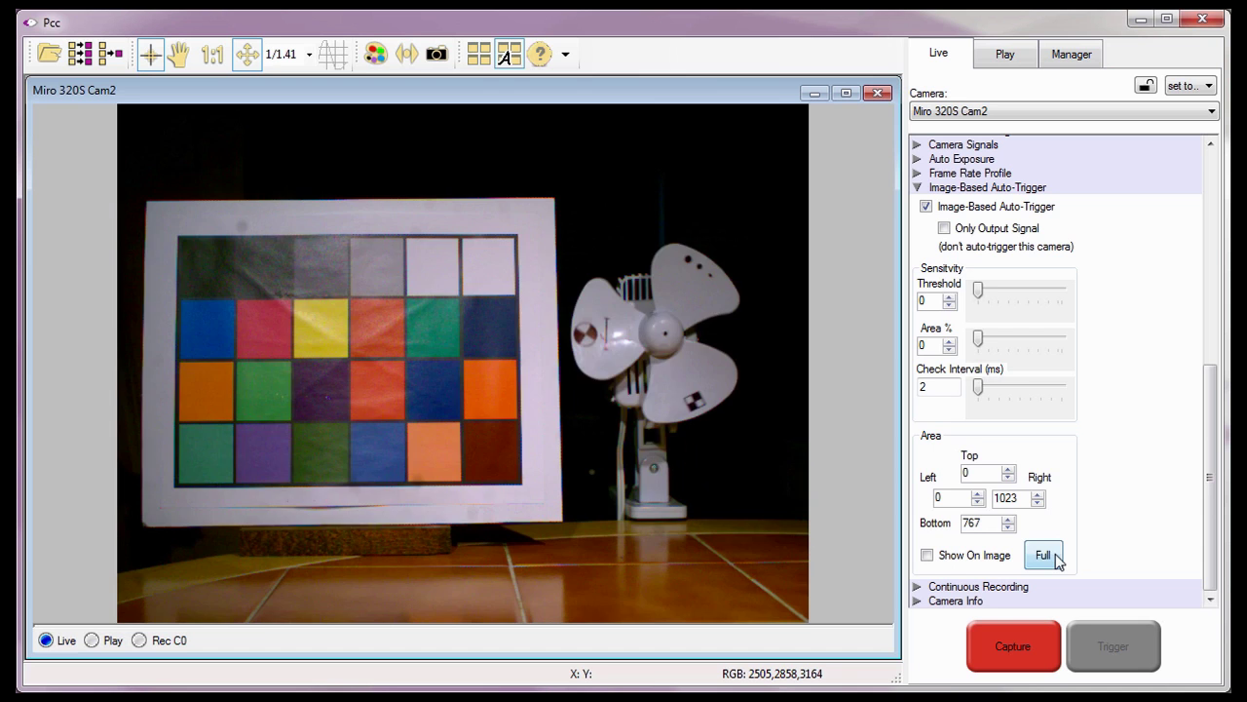
pyautogui.click(1057, 556)
pyautogui.click(977, 455)
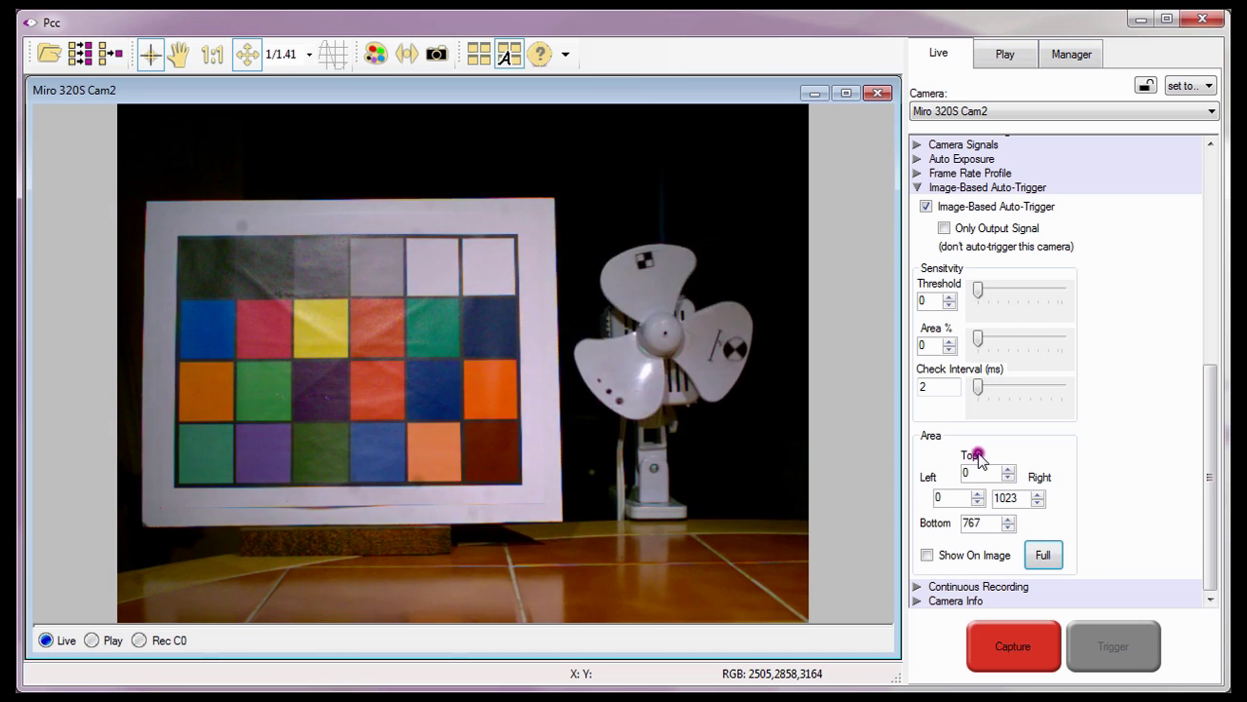
pyautogui.click(927, 478)
pyautogui.click(928, 523)
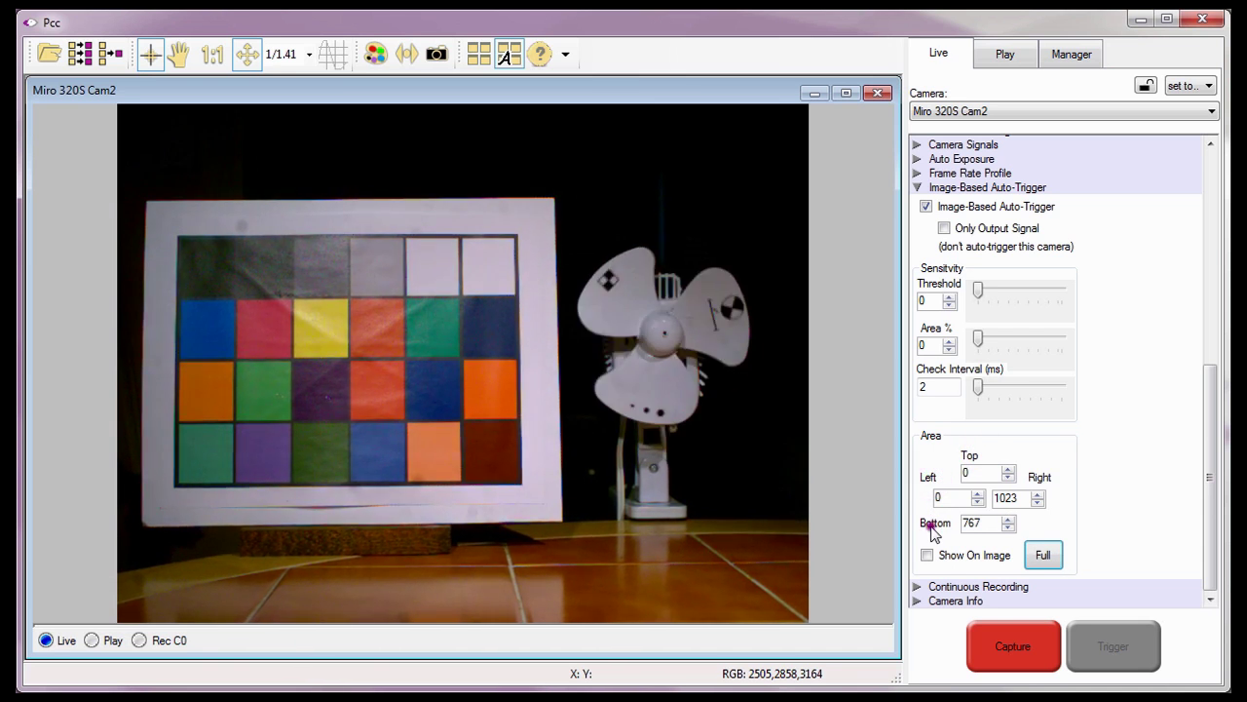
pyautogui.click(1039, 479)
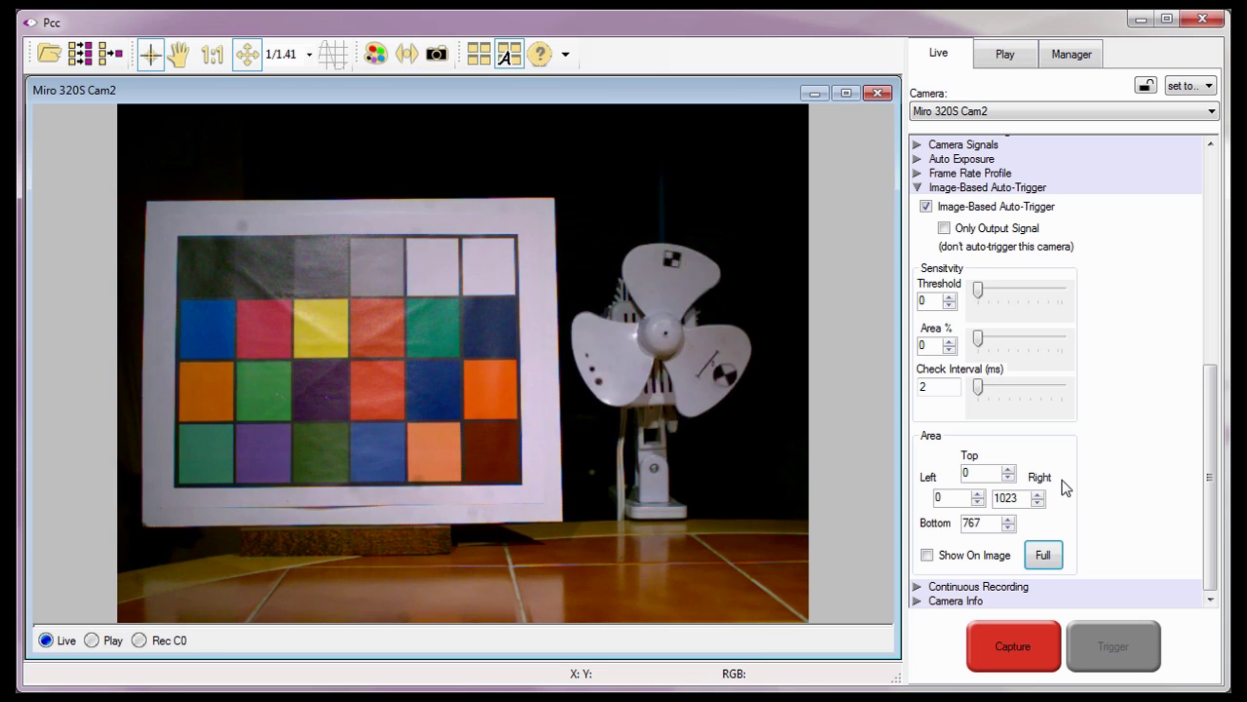
# Step: Mark a thin strip over the chart's right column (544–563 by 194–560) as the Auto Trigger area
pyautogui.click(927, 555)
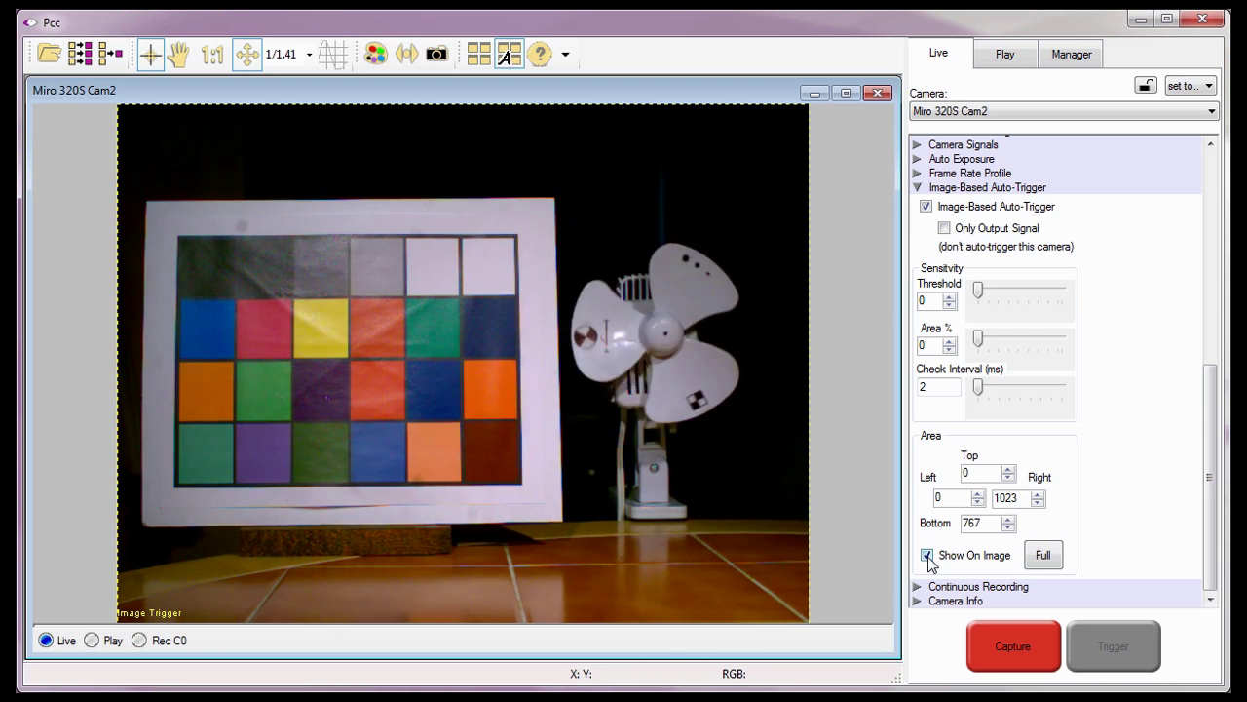
pyautogui.click(150, 58)
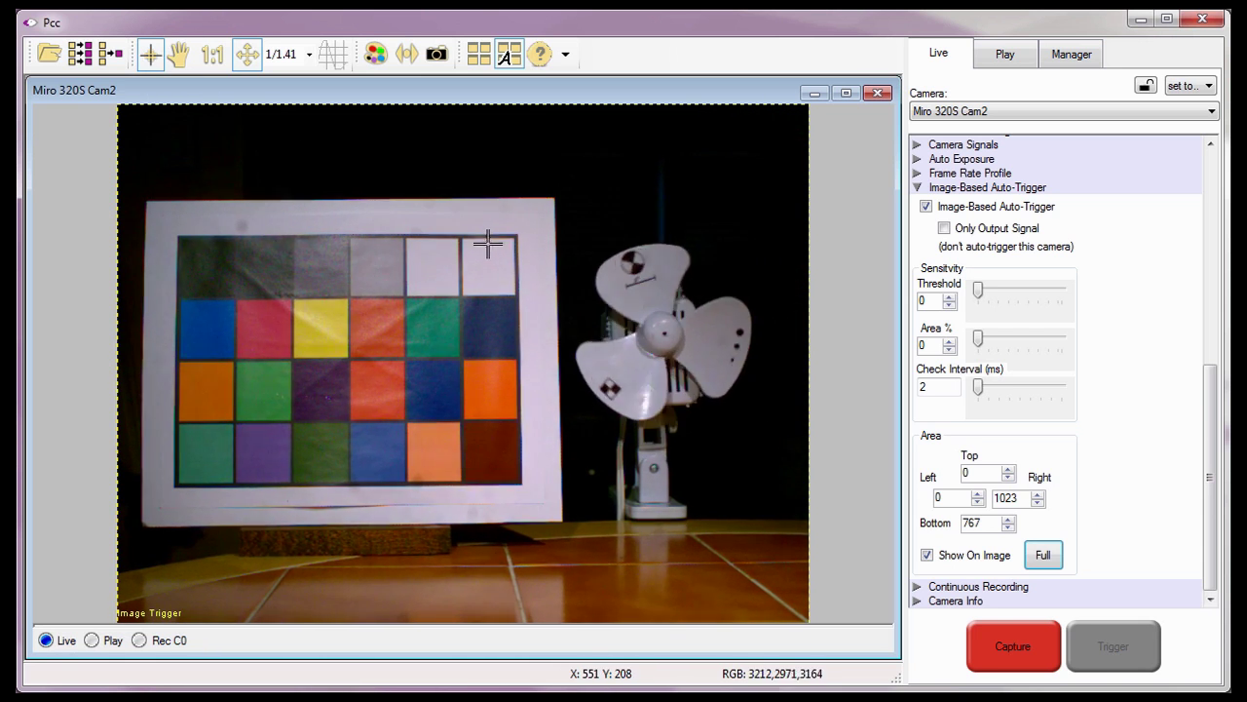
pyautogui.moveTo(483, 234); pyautogui.dragTo(498, 482)
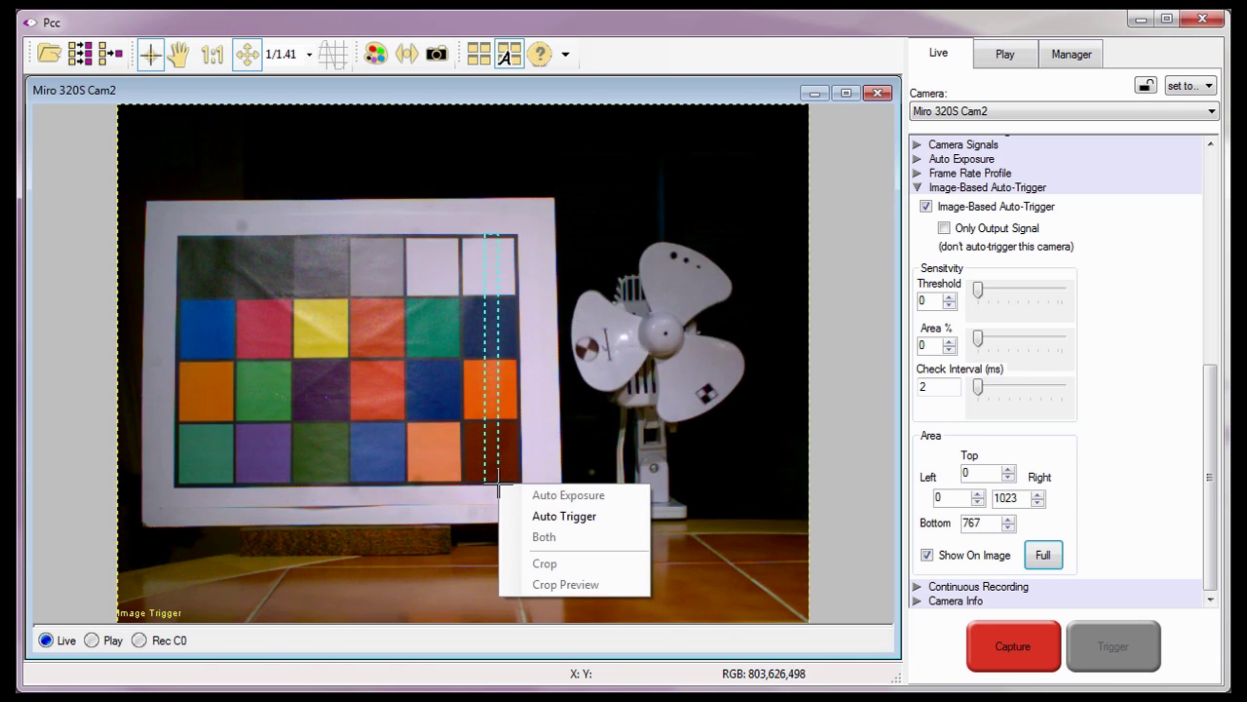
pyautogui.click(553, 516)
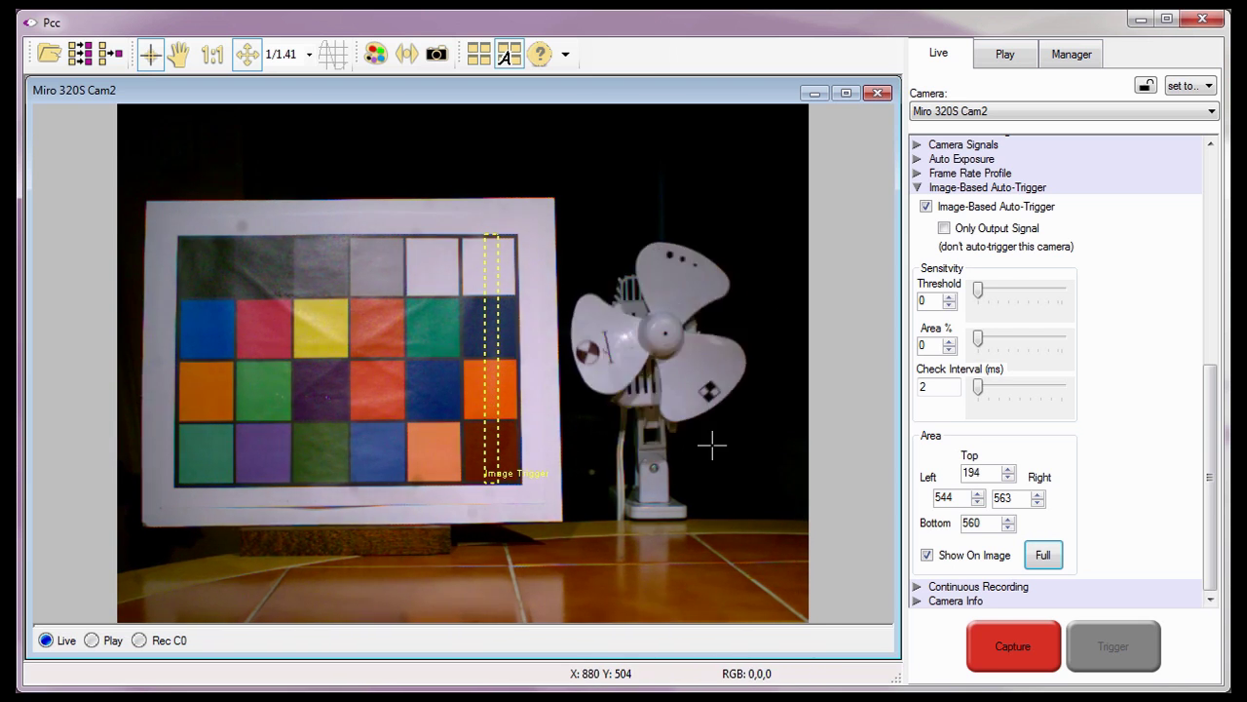
pyautogui.click(948, 477)
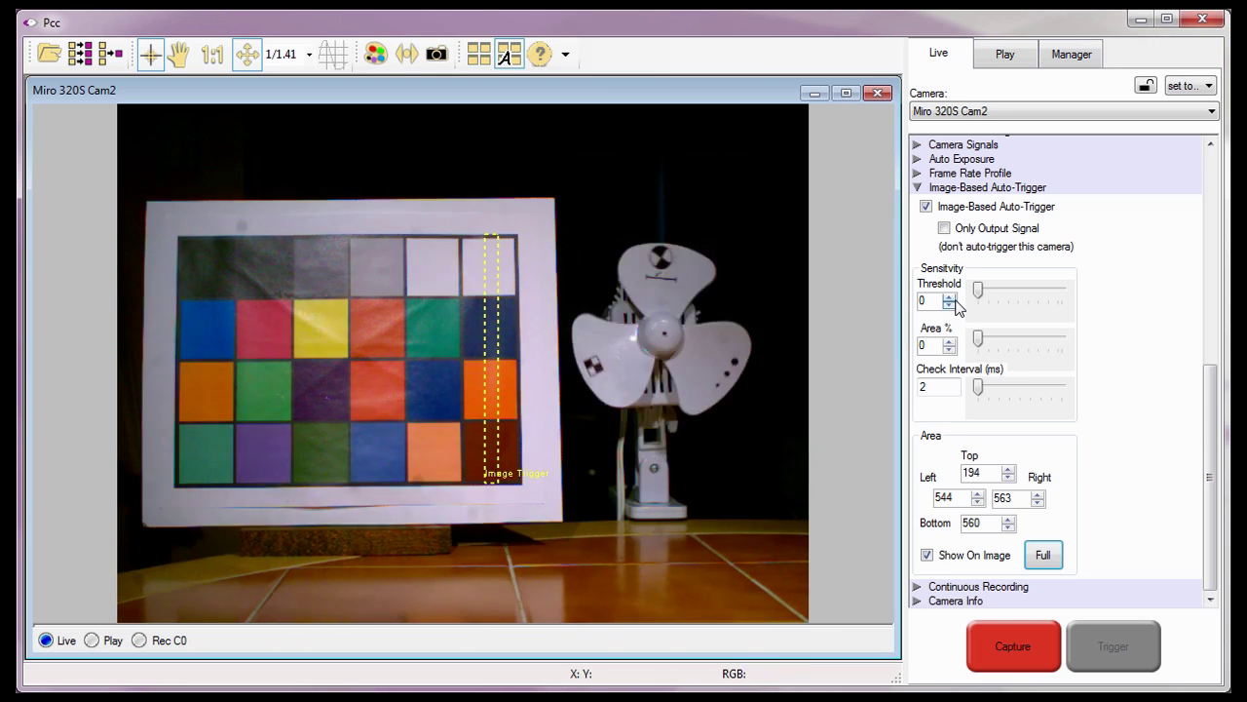
# Step: Try the Threshold spin arrows and slider, then enter 10 as the Threshold value
pyautogui.click(950, 297)
pyautogui.click(950, 298)
pyautogui.click(950, 297)
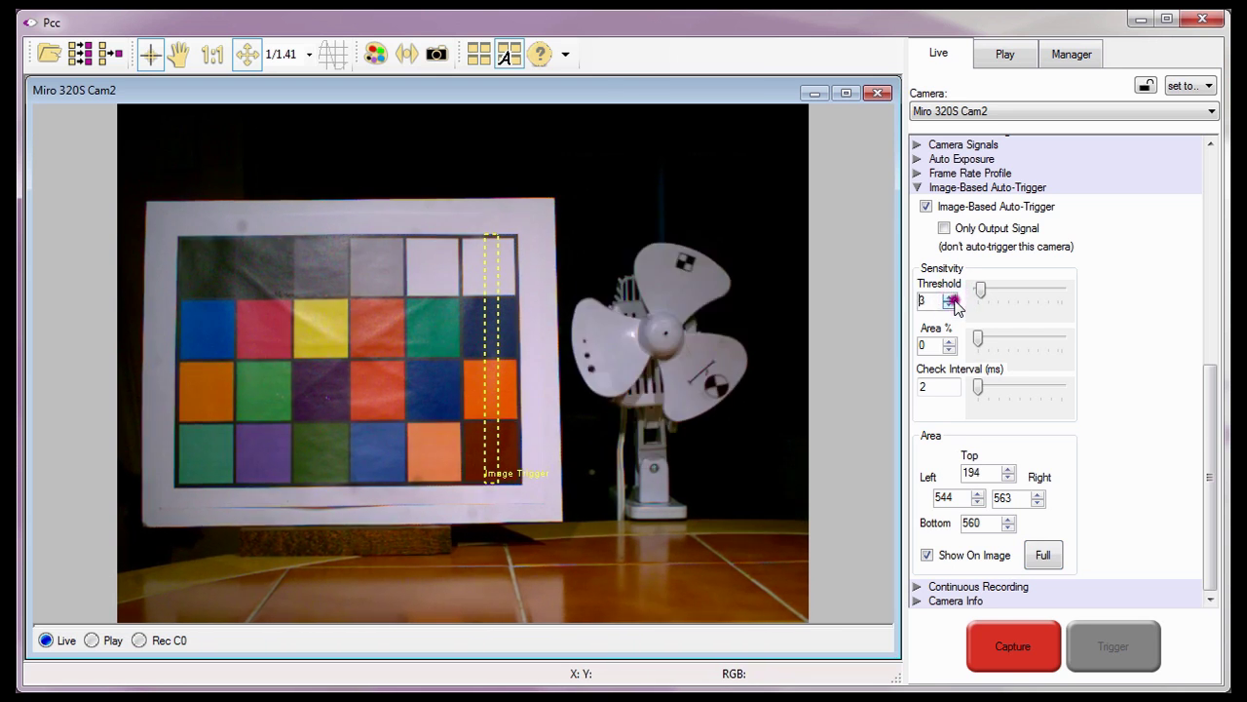
pyautogui.click(950, 306)
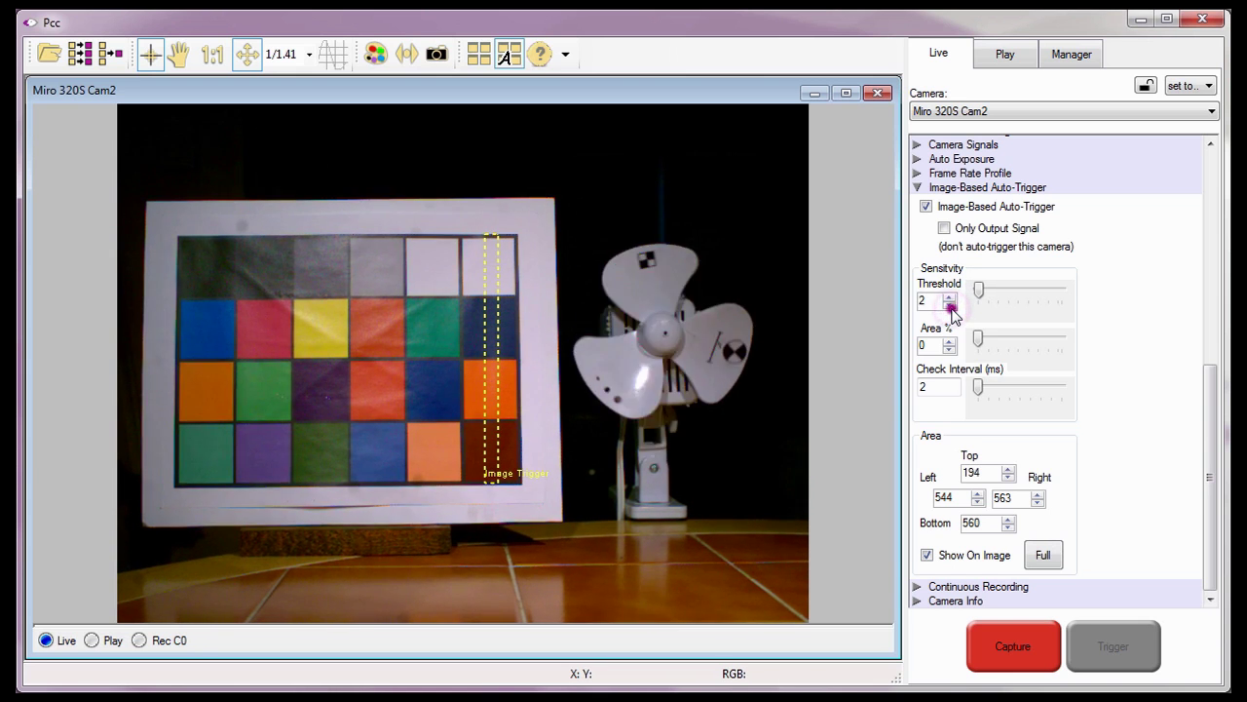
pyautogui.click(950, 306)
pyautogui.click(950, 306)
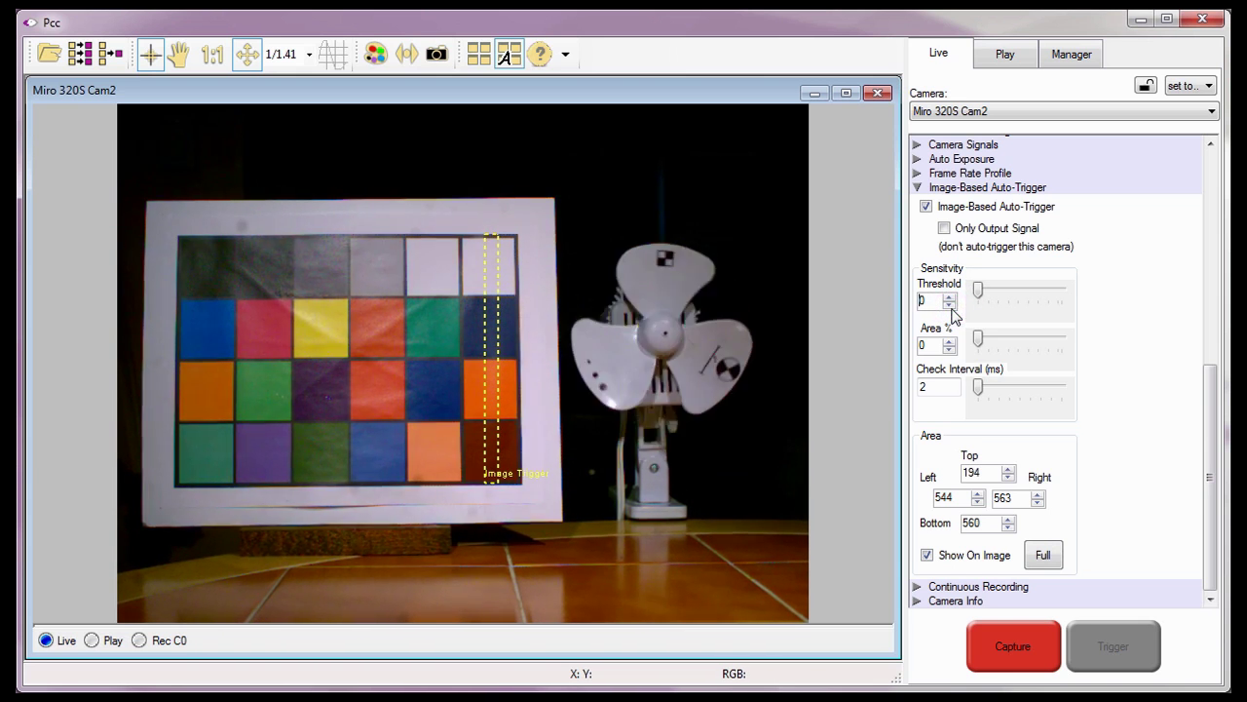
pyautogui.moveTo(977, 297)
pyautogui.mouseDown()
pyautogui.moveTo(1042, 302)
pyautogui.moveTo(965, 308)
pyautogui.mouseUp()
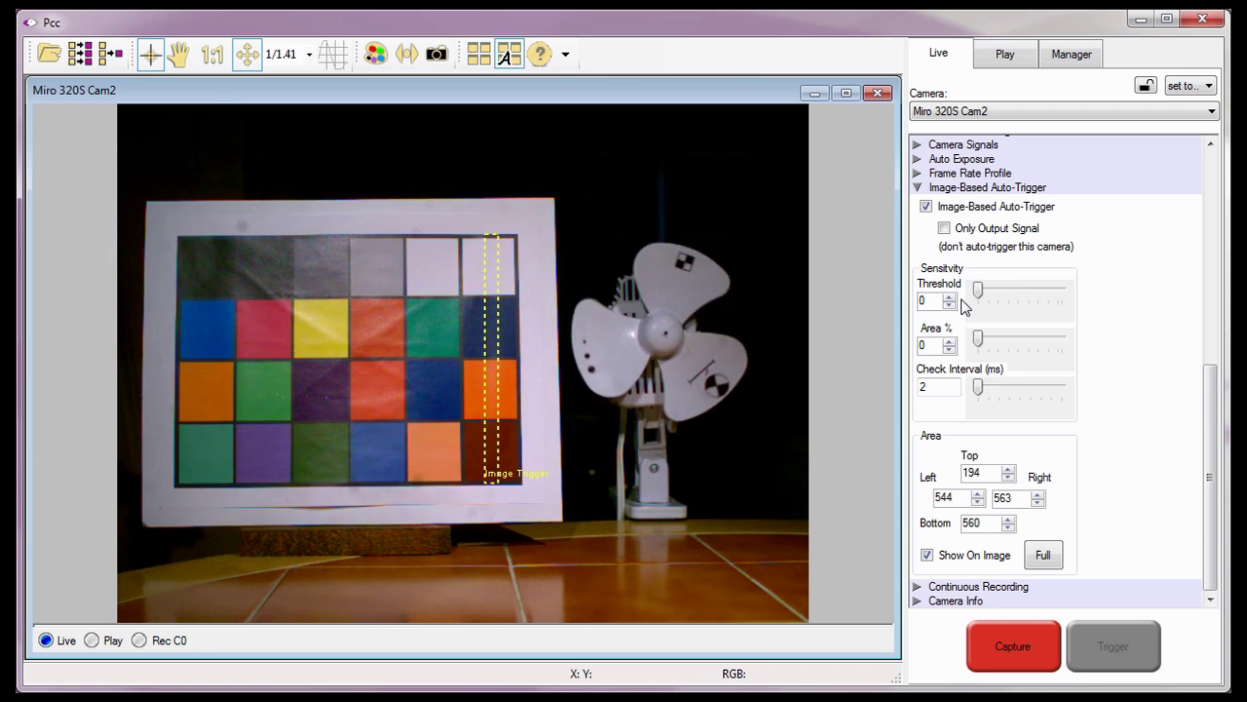
pyautogui.doubleClick(917, 306)
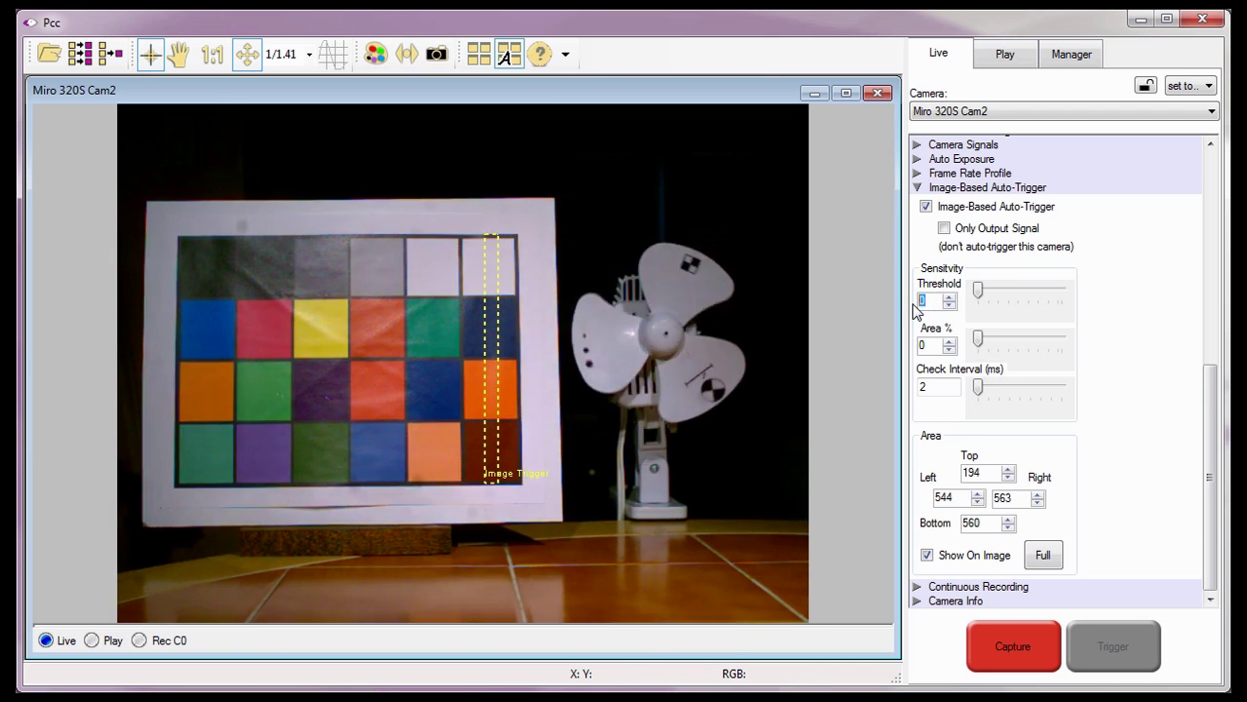
pyautogui.write('10')
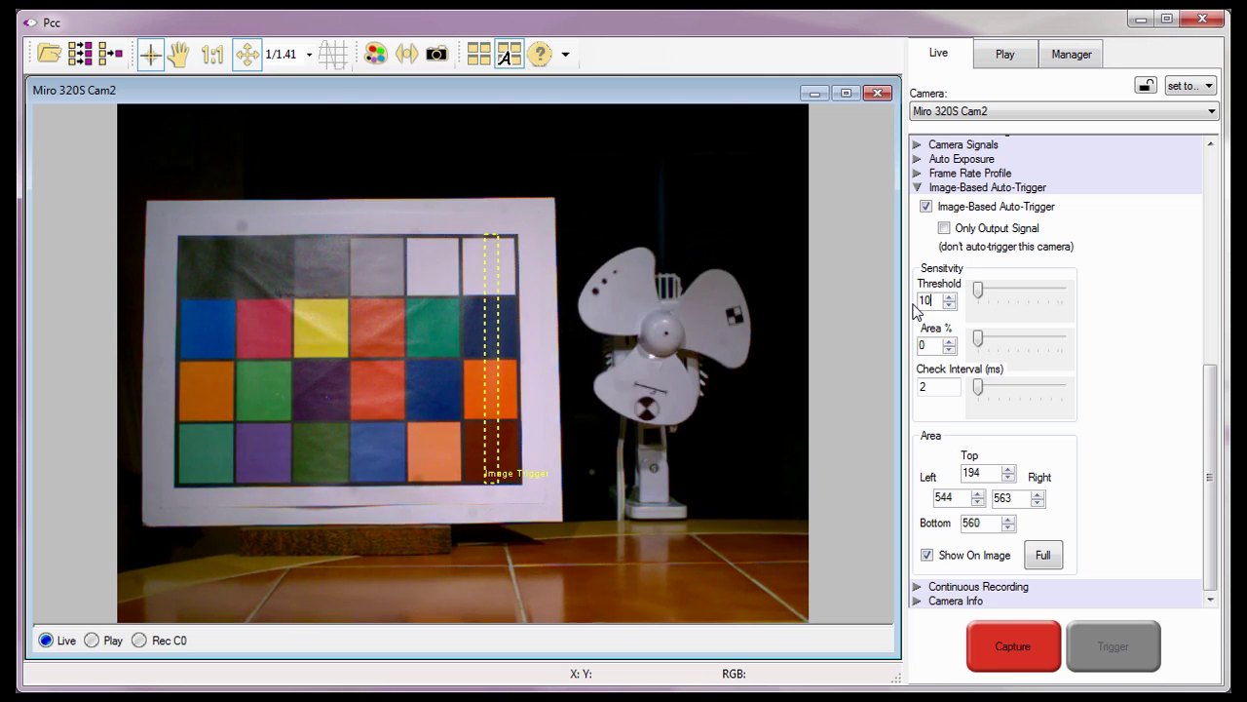
pyautogui.press('Return')
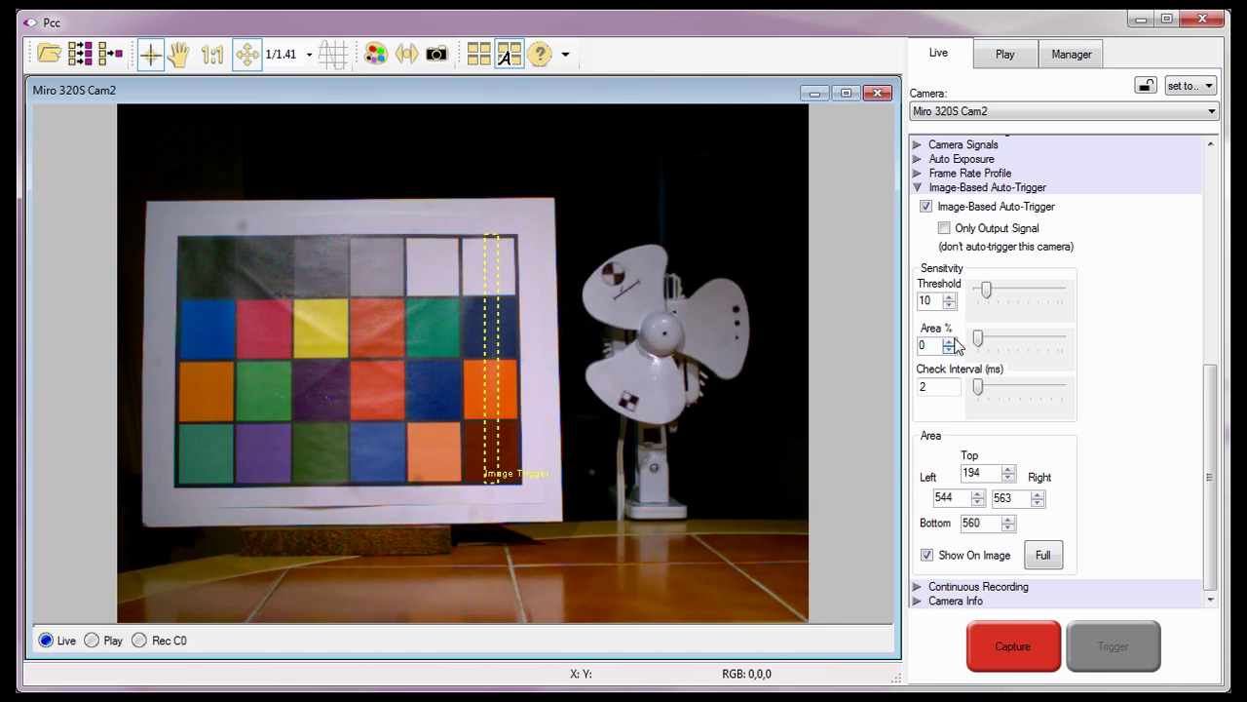
# Step: Try the Area % spin arrows and slider, then enter 10 as the Area % value
pyautogui.click(949, 341)
pyautogui.click(949, 341)
pyautogui.click(949, 341)
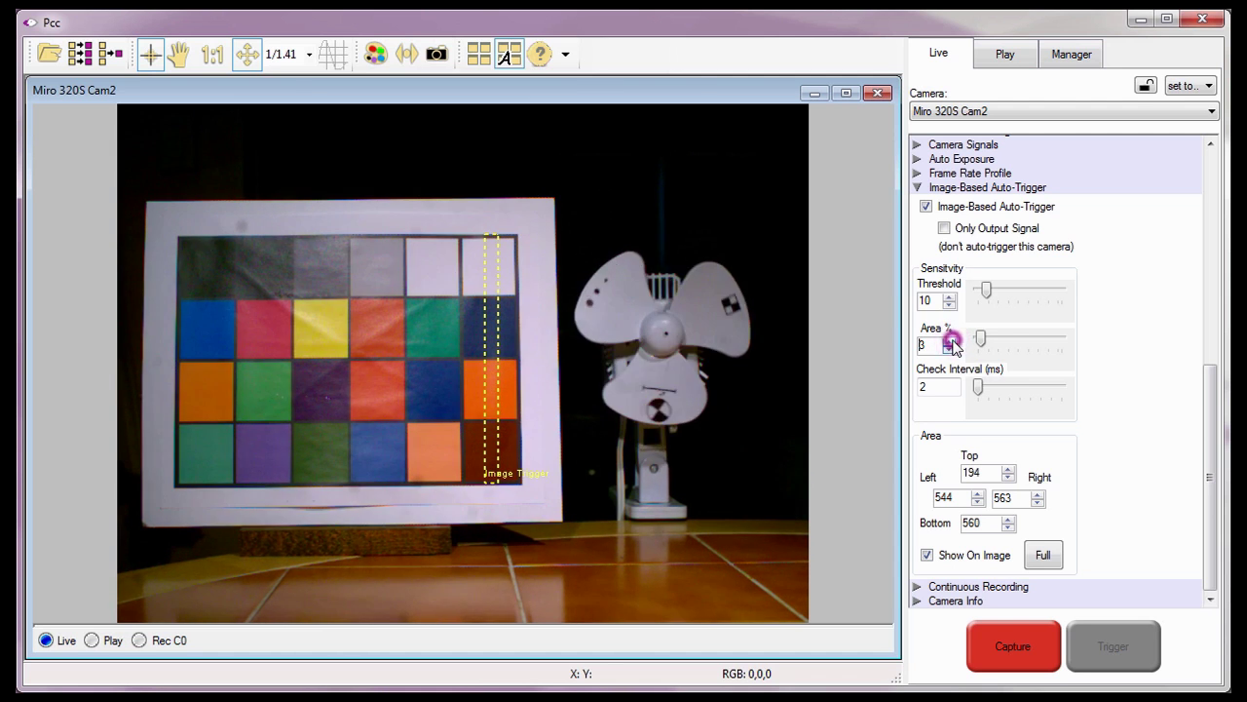
pyautogui.click(950, 349)
pyautogui.click(949, 349)
pyautogui.click(950, 349)
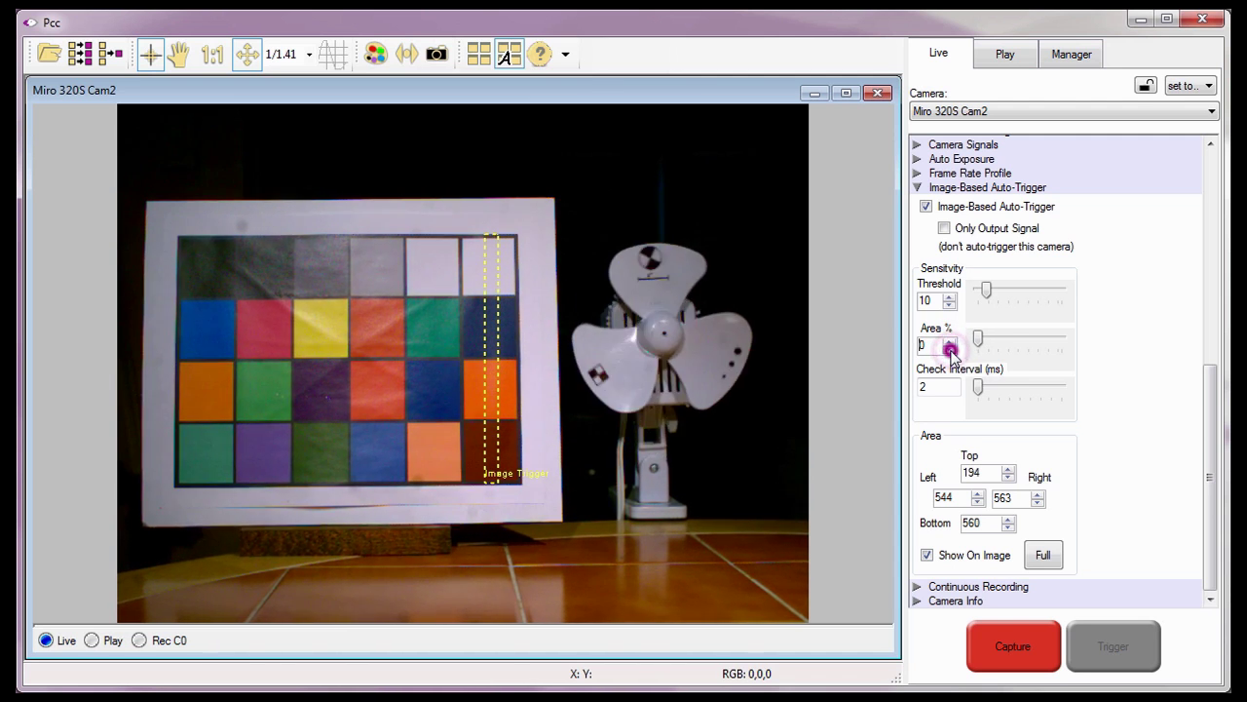
pyautogui.moveTo(981, 339)
pyautogui.mouseDown()
pyautogui.moveTo(1064, 337)
pyautogui.moveTo(964, 356)
pyautogui.mouseUp()
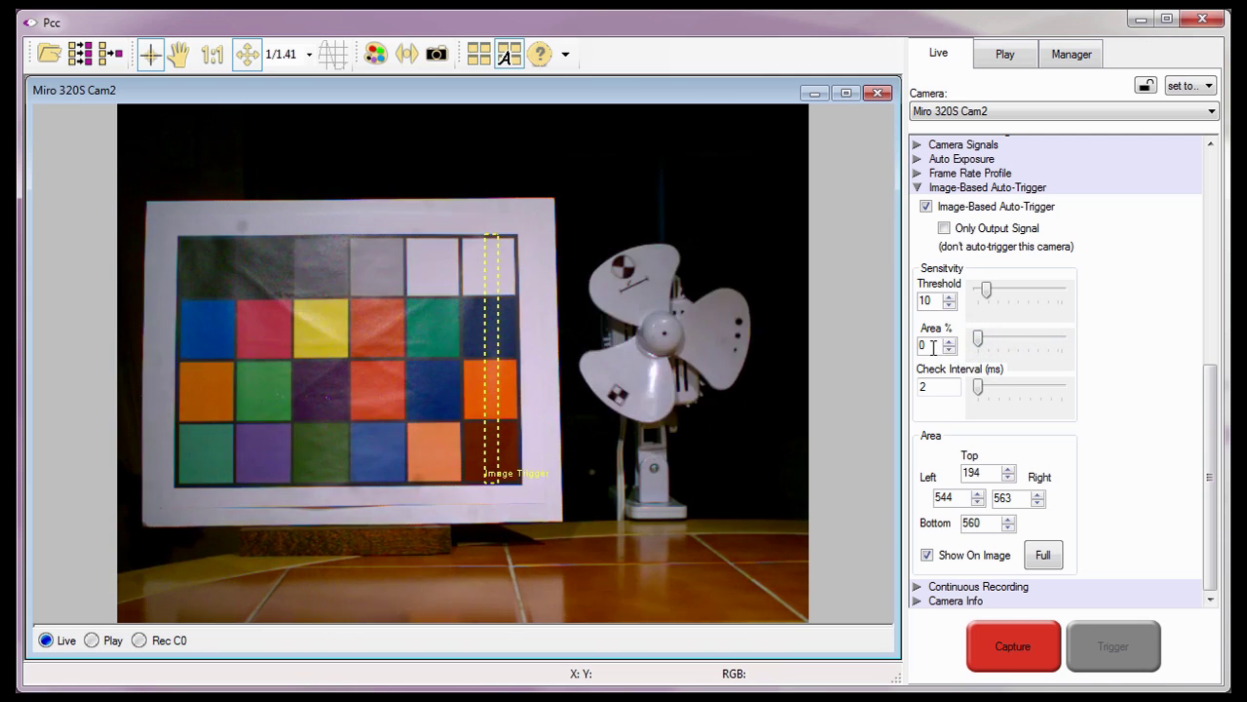
pyautogui.doubleClick(933, 346)
pyautogui.click(933, 348)
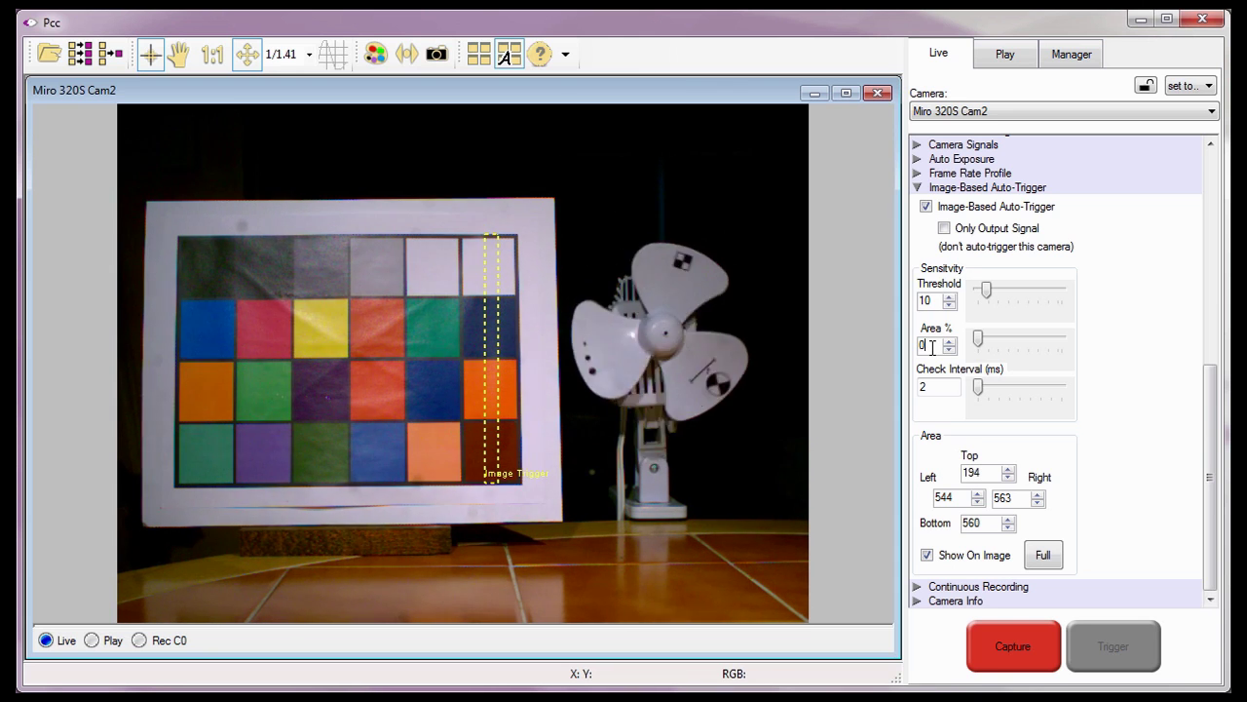
pyautogui.doubleClick(932, 348)
pyautogui.write('10')
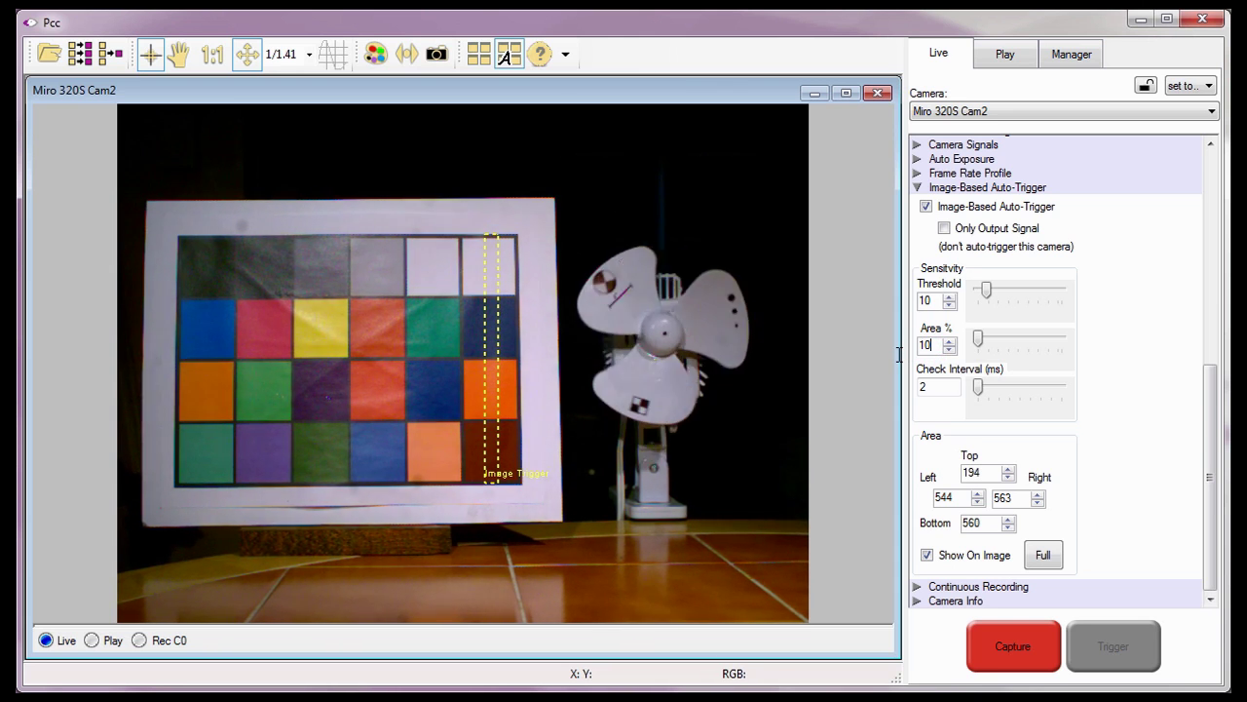
pyautogui.press('Return')
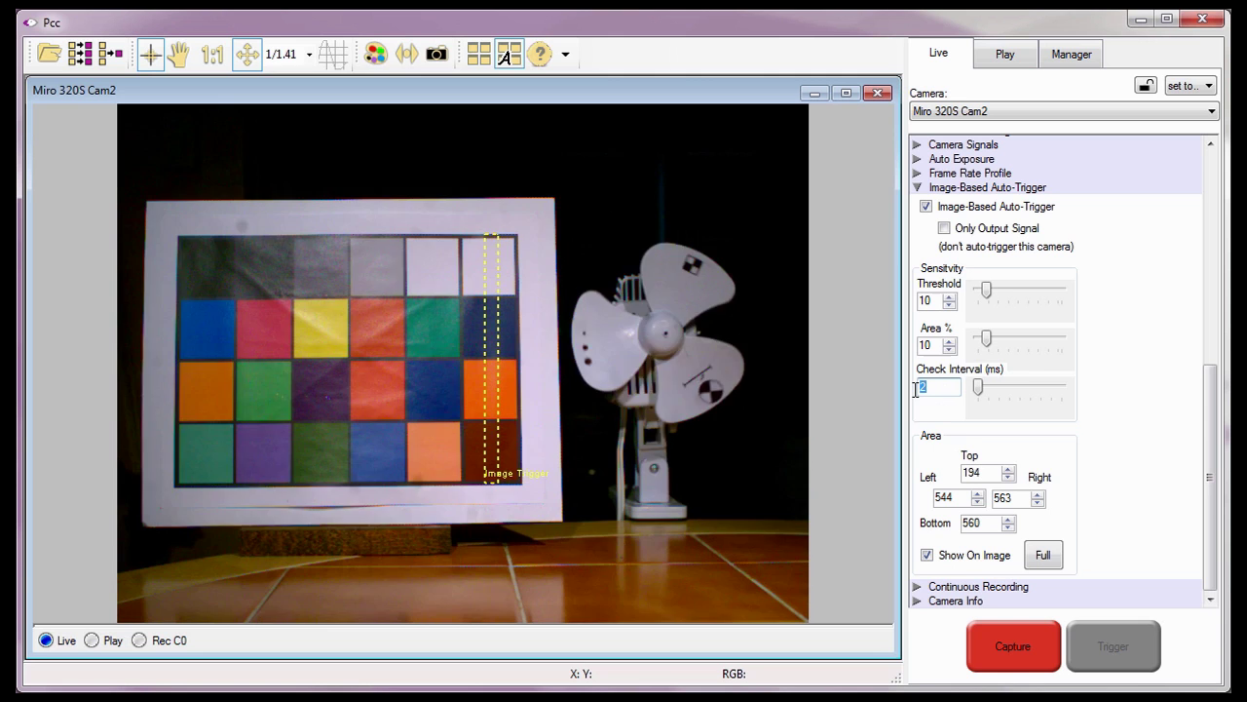
# Step: Enter 50 as the auto-trigger Check Interval (ms)
pyautogui.write('50')
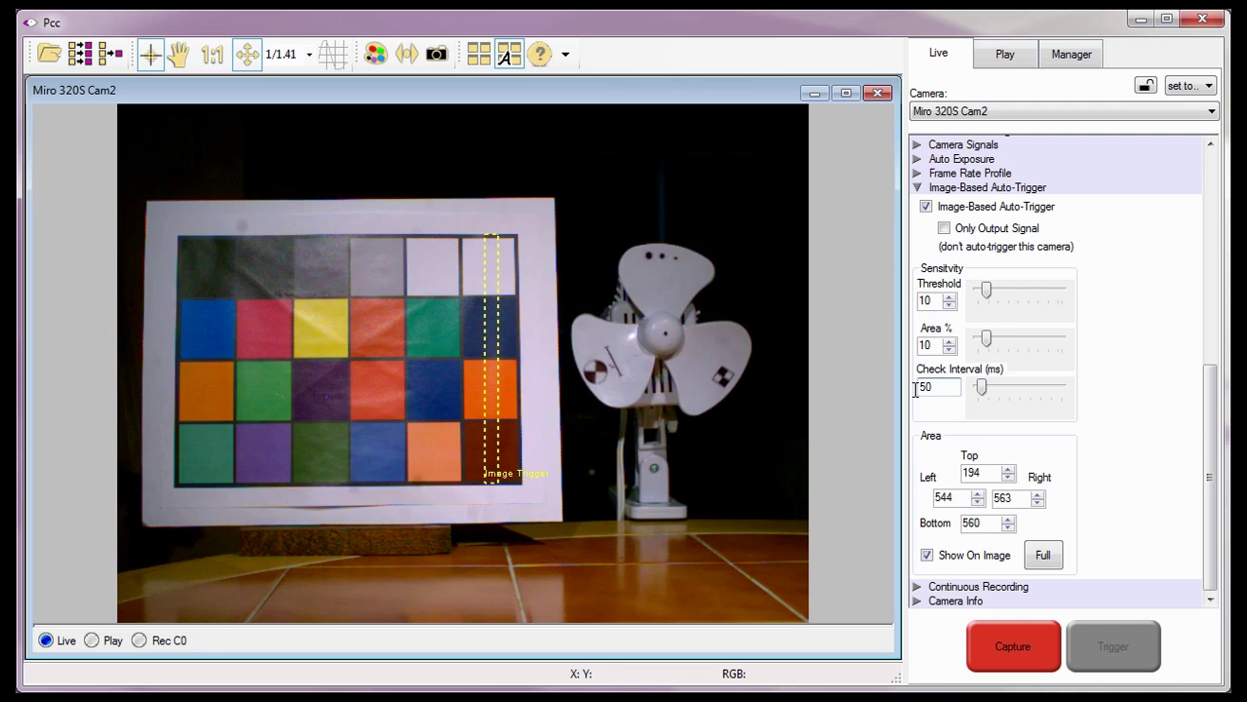
pyautogui.doubleClick(916, 389)
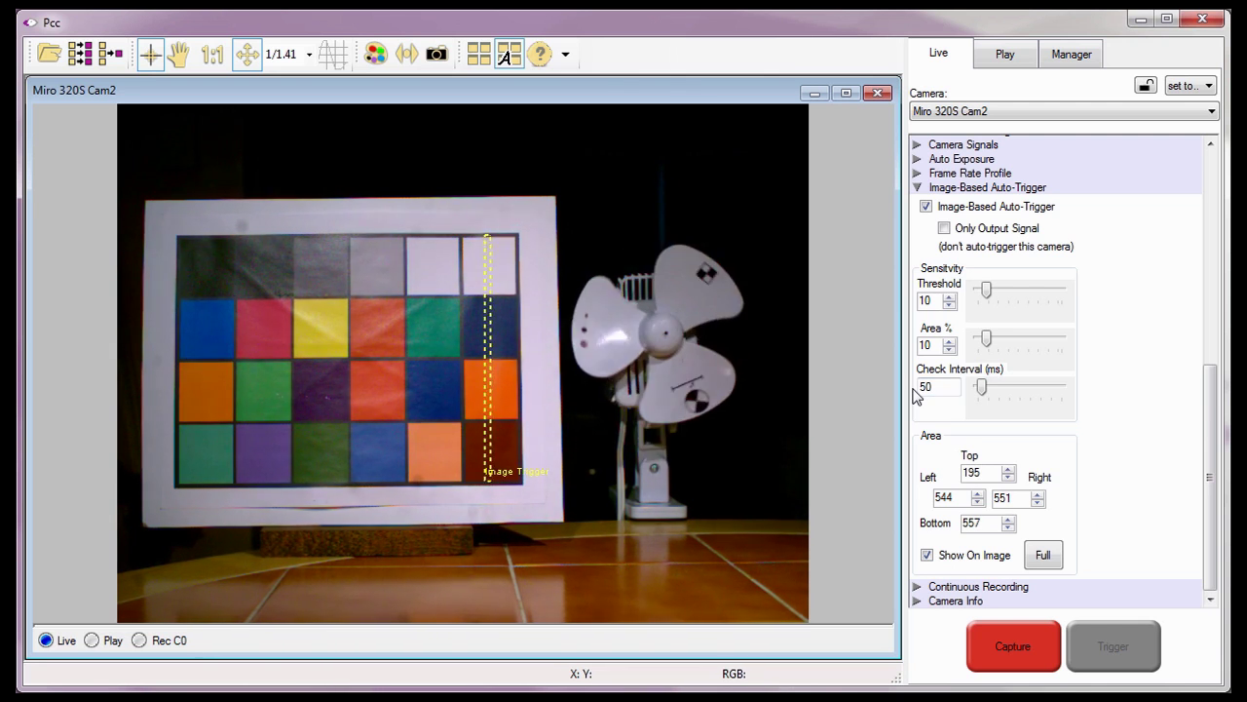
pyautogui.moveTo(1210, 407); pyautogui.dragTo(1209, 280)
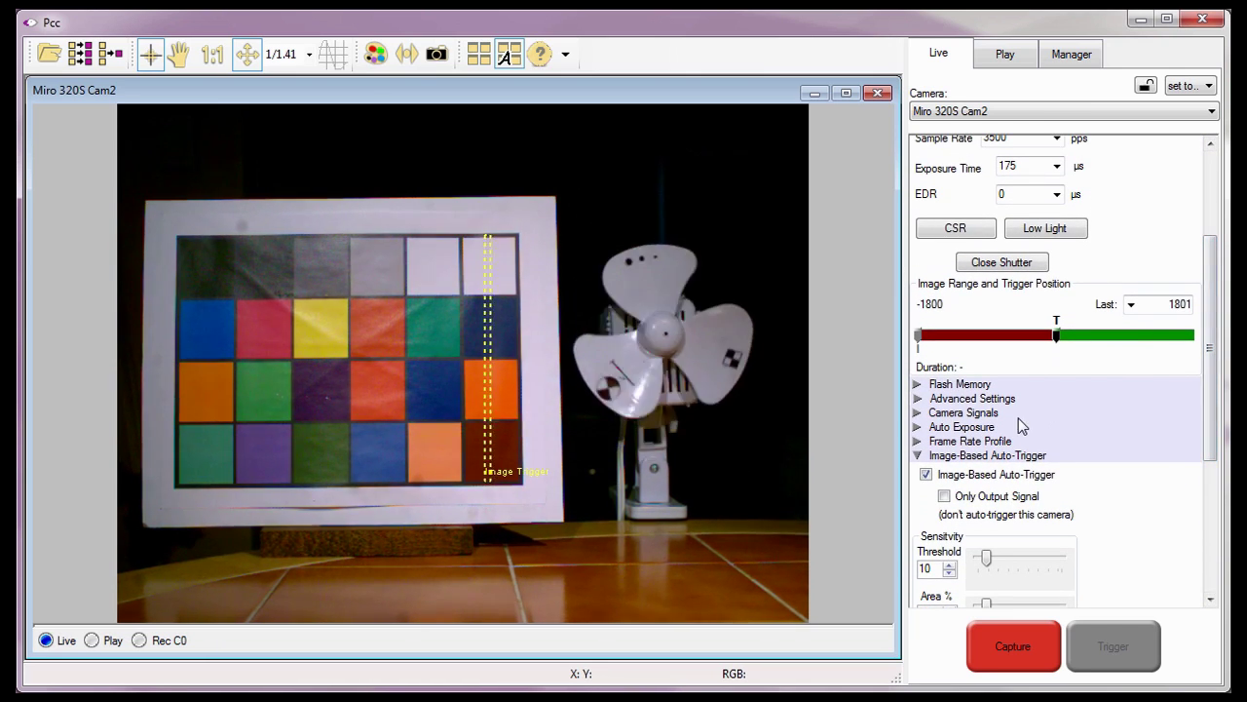
# Step: Collapse Advanced Settings and bring the auto-trigger section with the 544–551 by 195–557 strip into view
pyautogui.click(917, 399)
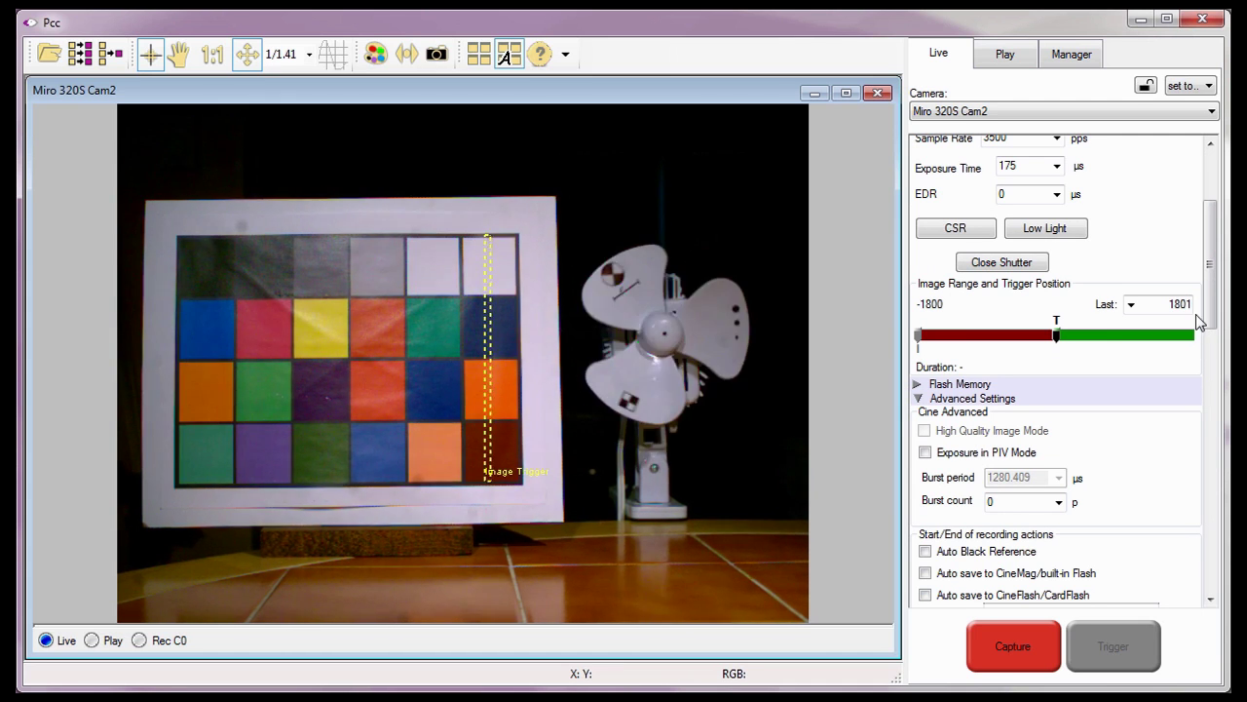
pyautogui.moveTo(1209, 268); pyautogui.dragTo(1209, 326)
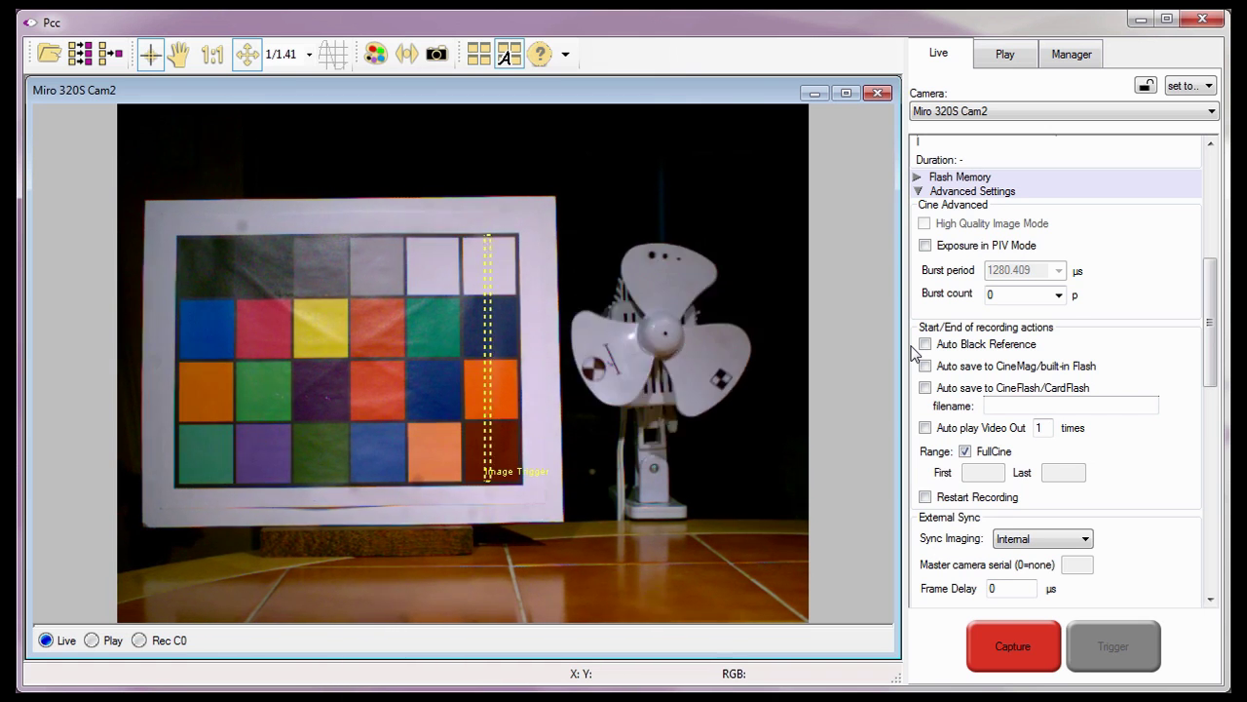
pyautogui.click(918, 191)
pyautogui.moveTo(1208, 339); pyautogui.dragTo(1218, 460)
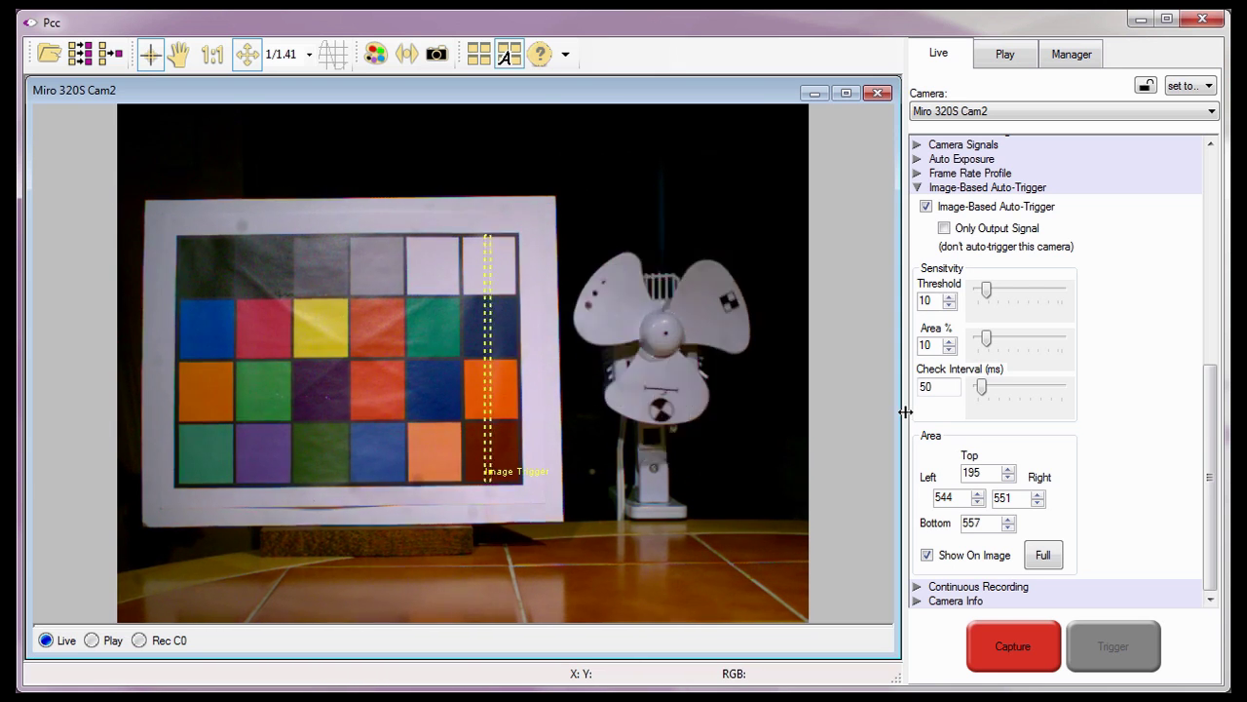
# Step: Capture with the auto-trigger armed, then open Cine 1 (frames -1800 to 1801) in Play
pyautogui.click(1009, 640)
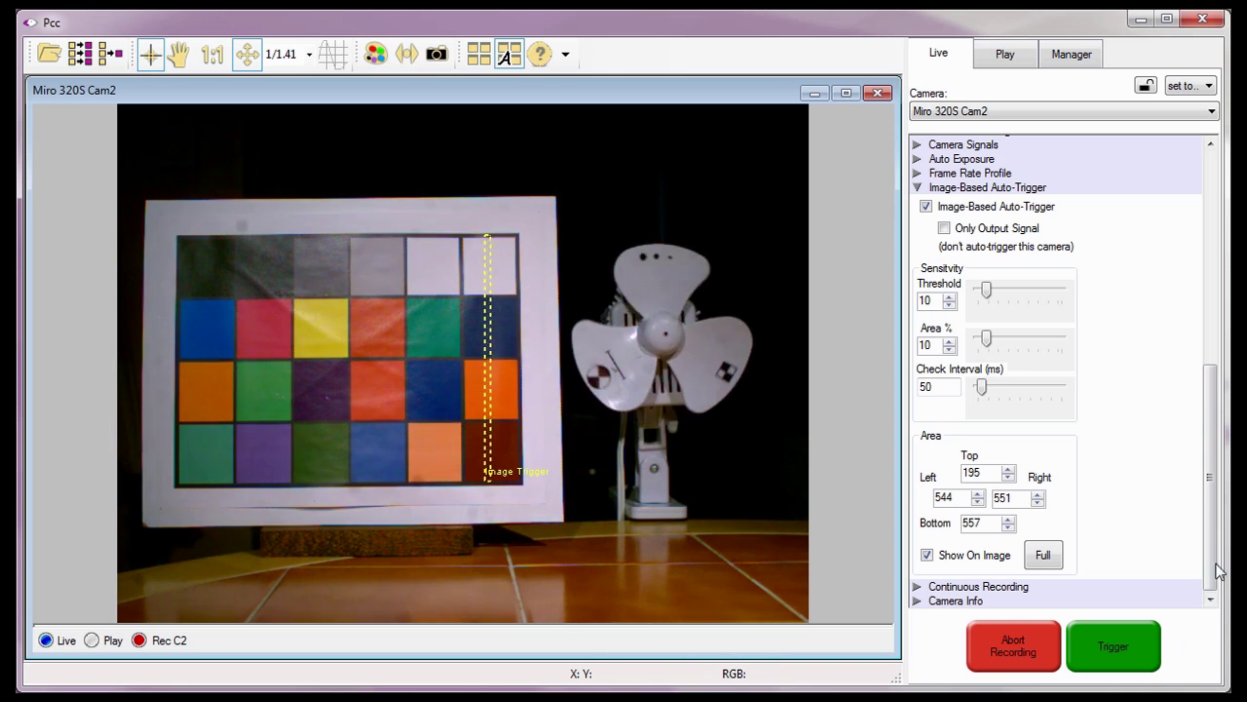
pyautogui.moveTo(1217, 572); pyautogui.dragTo(1194, 263)
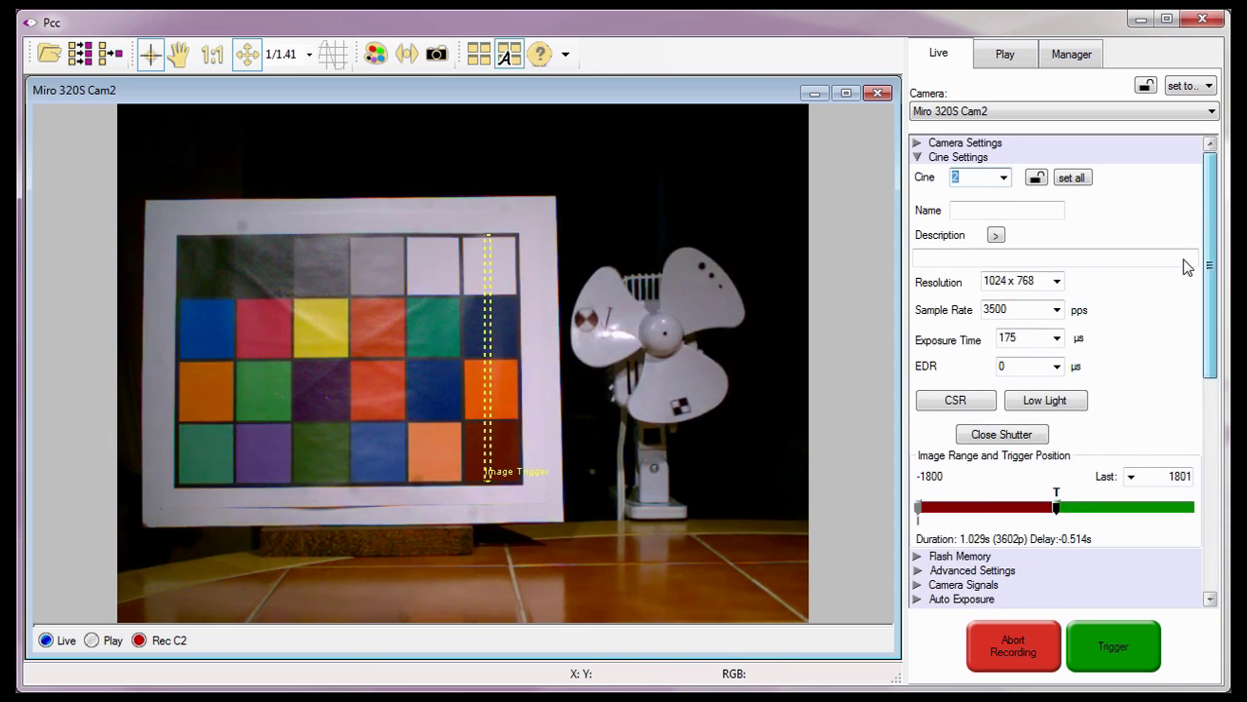
pyautogui.click(929, 178)
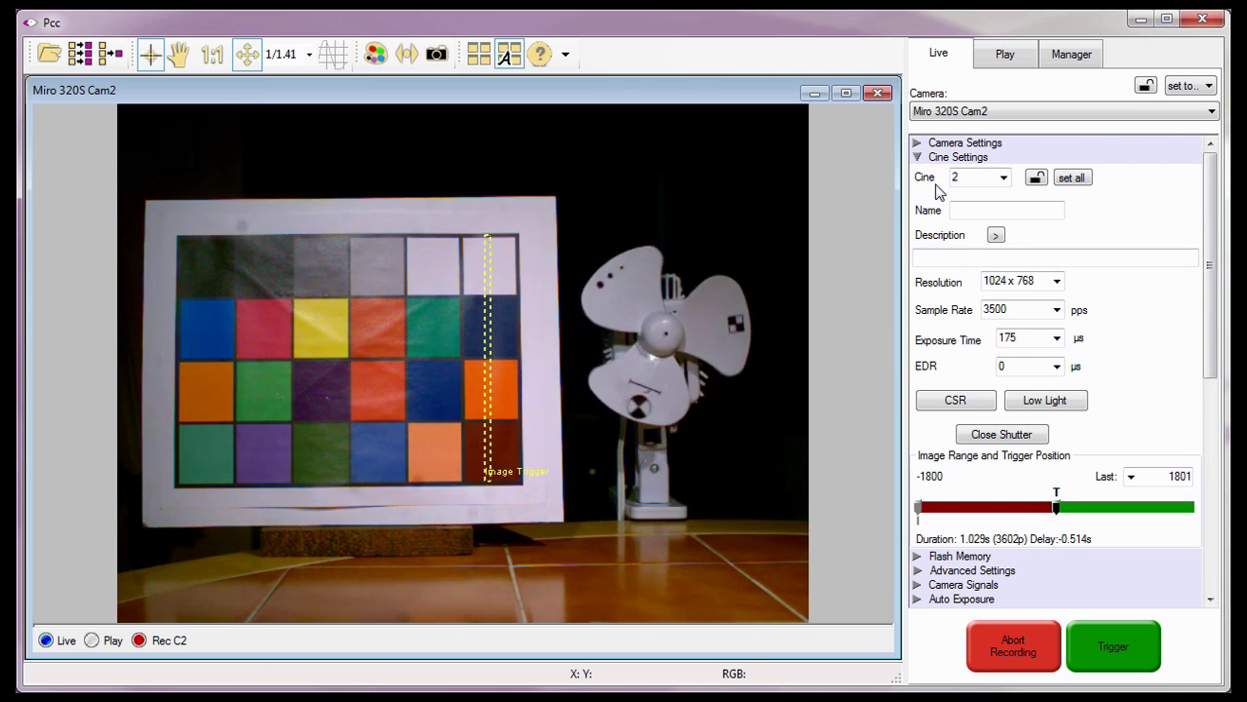
pyautogui.moveTo(1212, 225); pyautogui.dragTo(1209, 439)
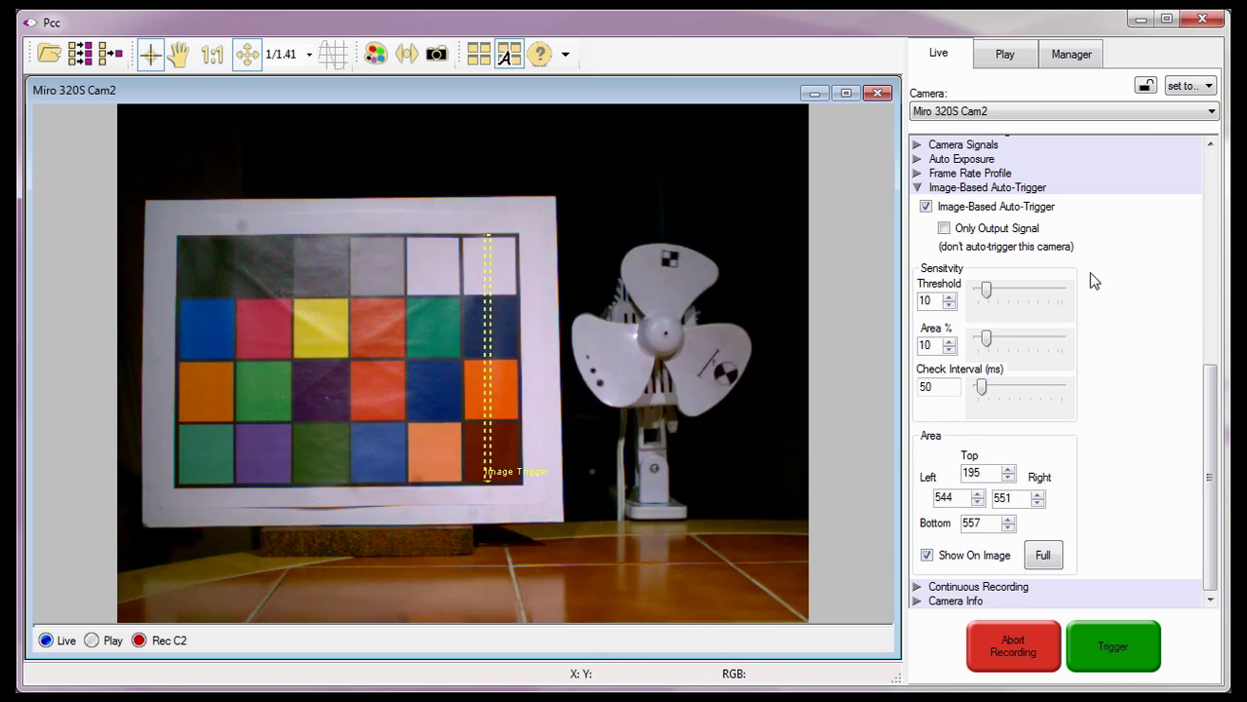
pyautogui.click(1008, 55)
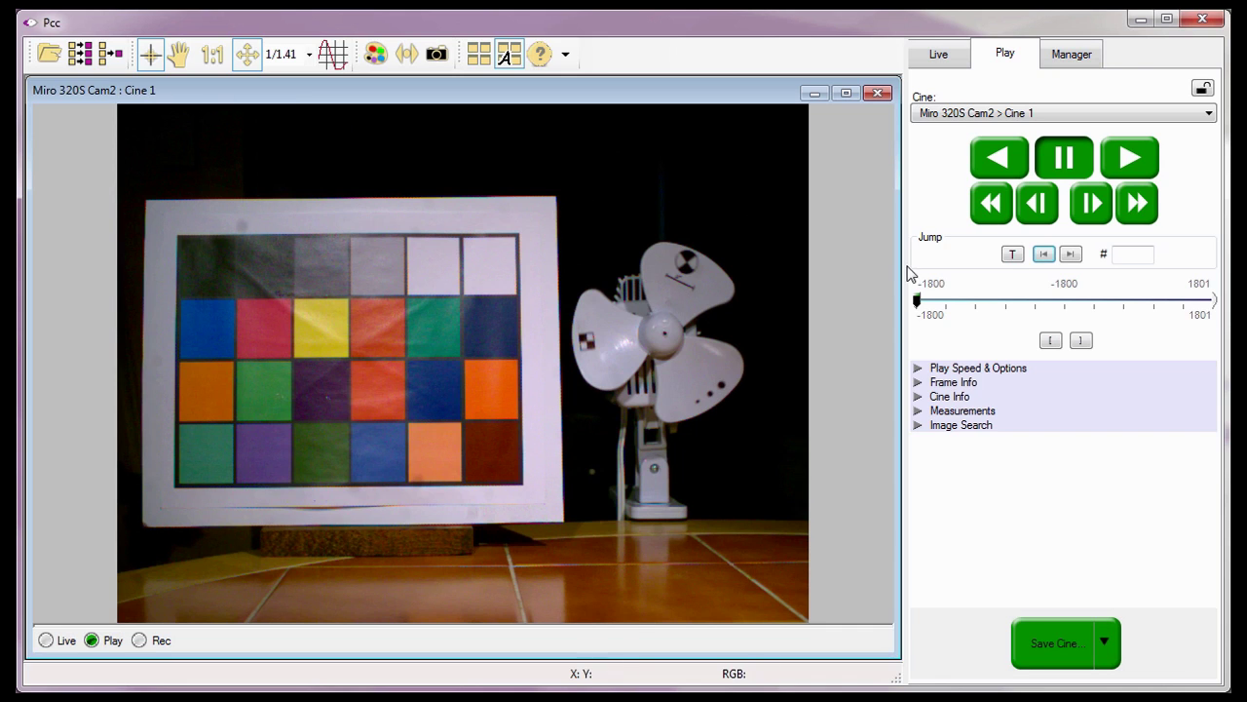
# Step: Play Cine 1 from its trigger frame, pause it, and return to the live camera view
pyautogui.click(1013, 260)
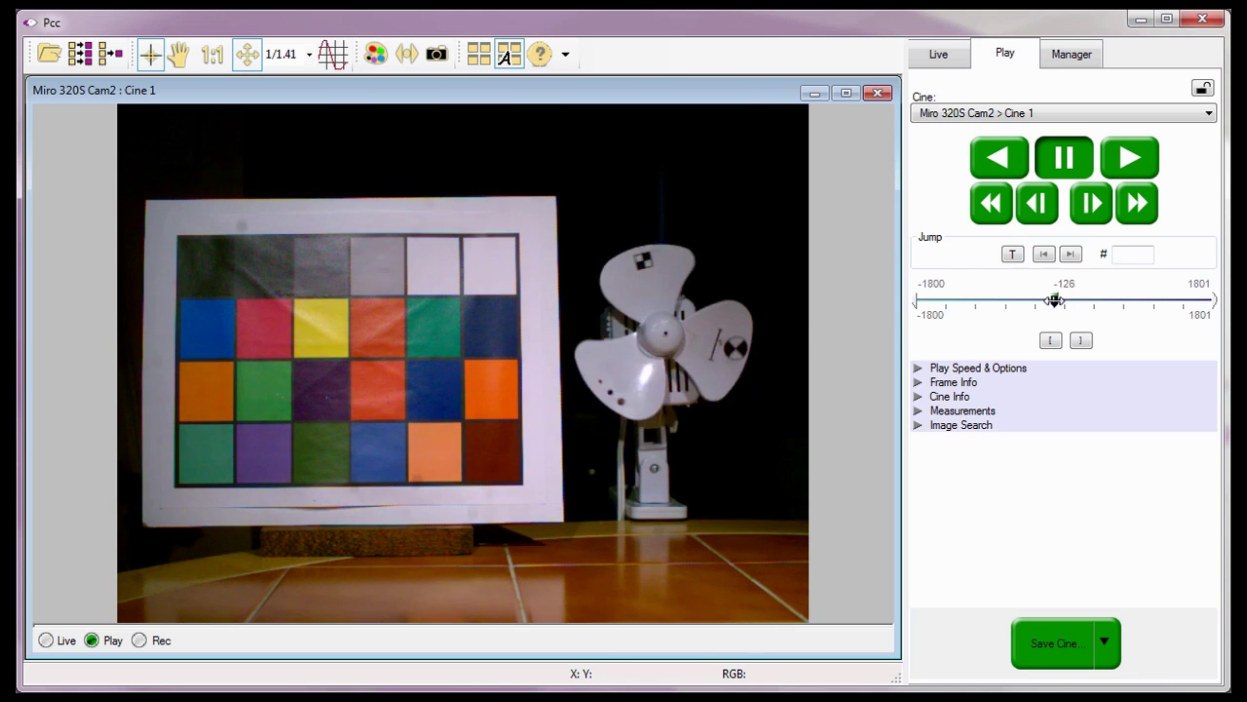
pyautogui.click(1121, 168)
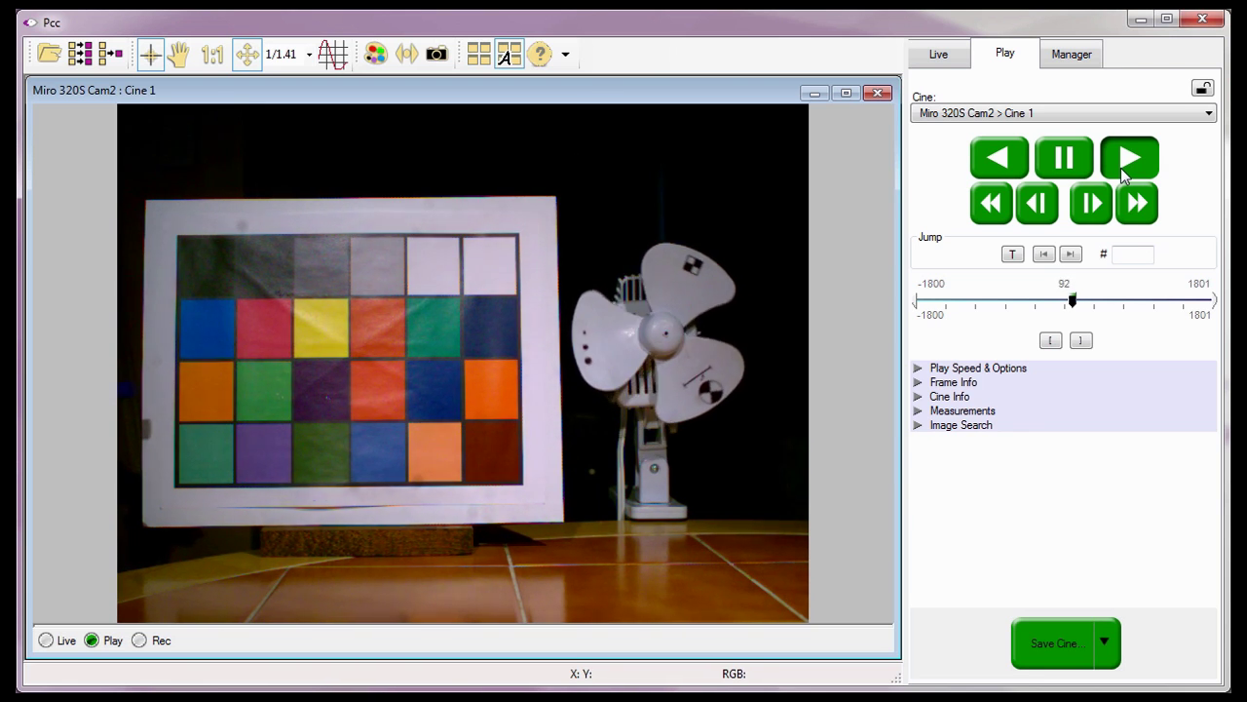
pyautogui.click(1064, 162)
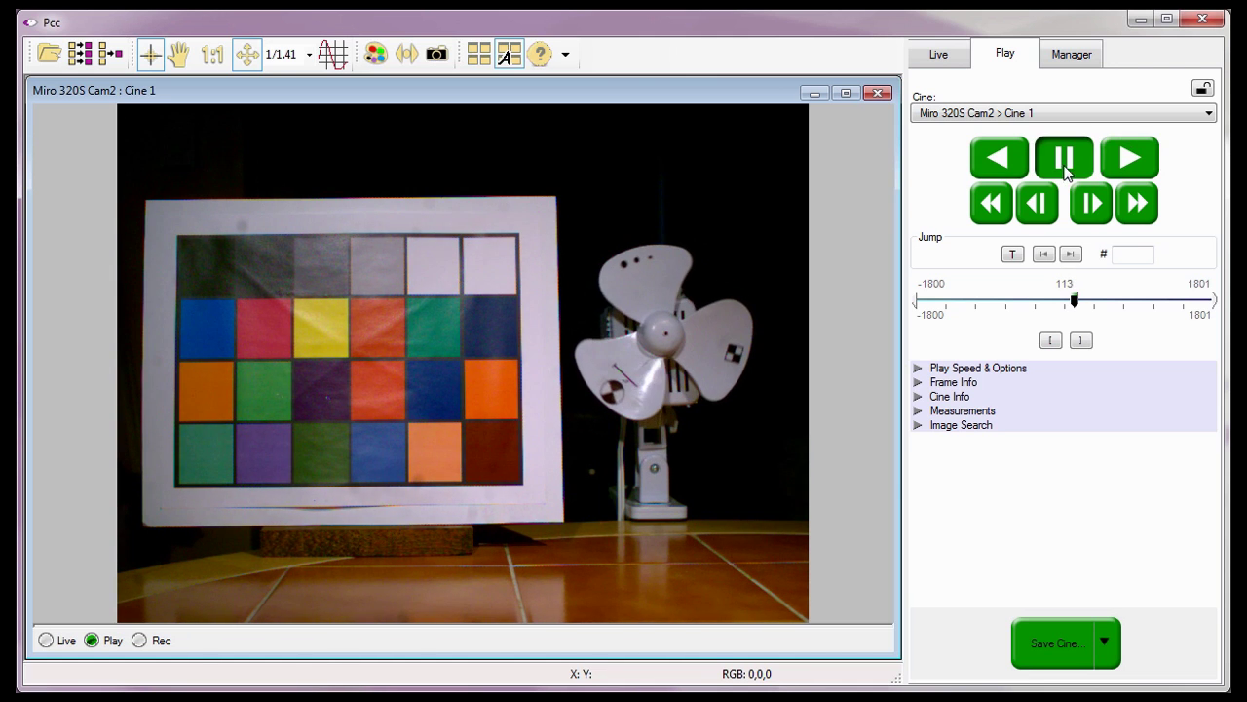
pyautogui.click(938, 57)
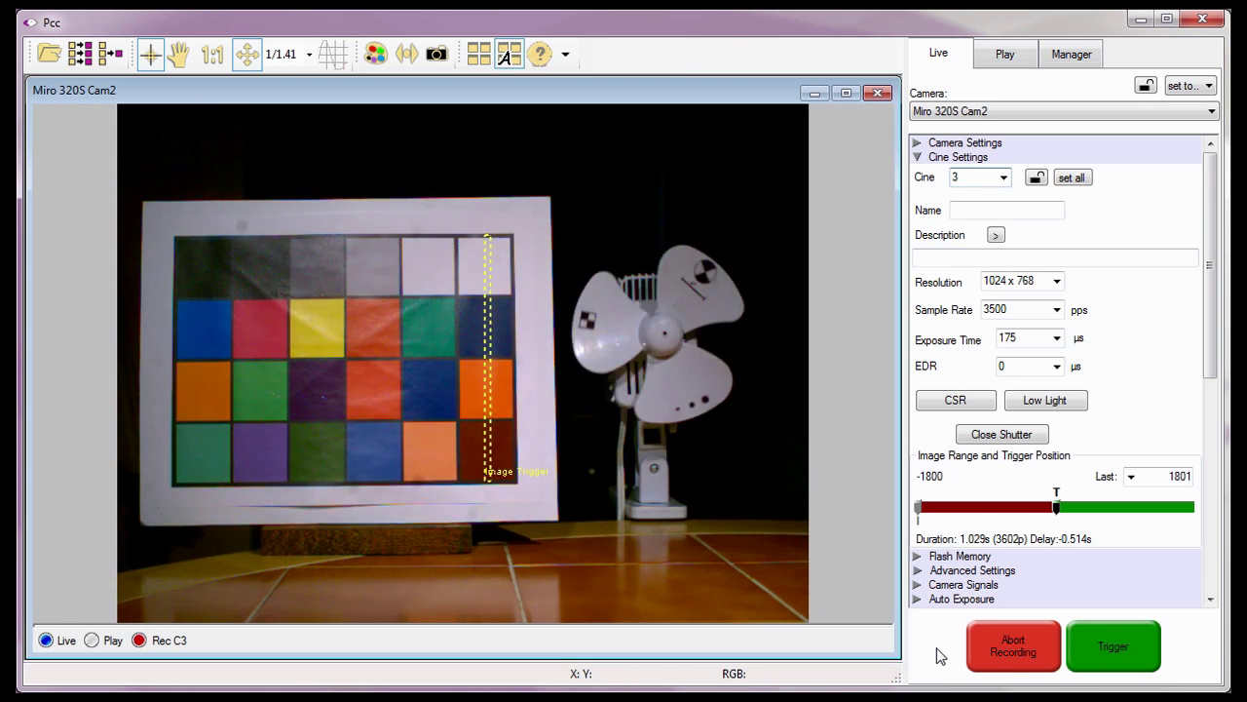
# Step: Select Cine 2, view Cine 1's dart trigger frame, then scroll Live to Image-Based Auto-Trigger
pyautogui.click(1072, 55)
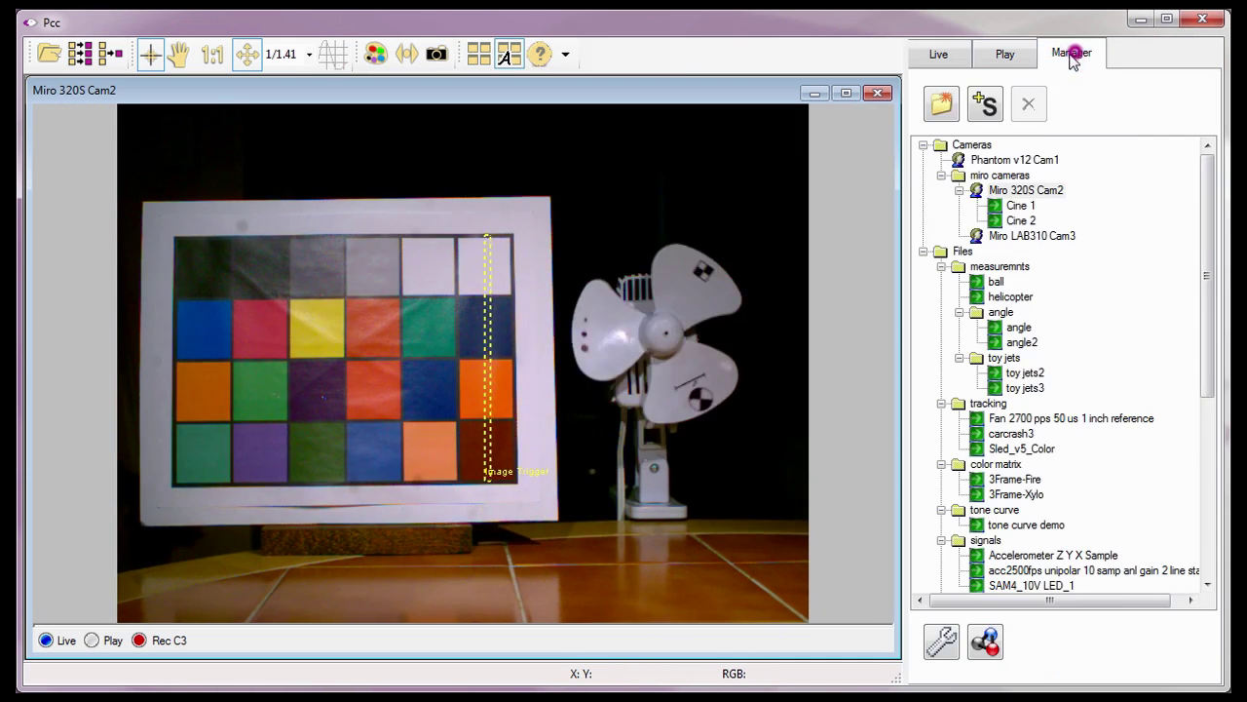
pyautogui.click(1010, 222)
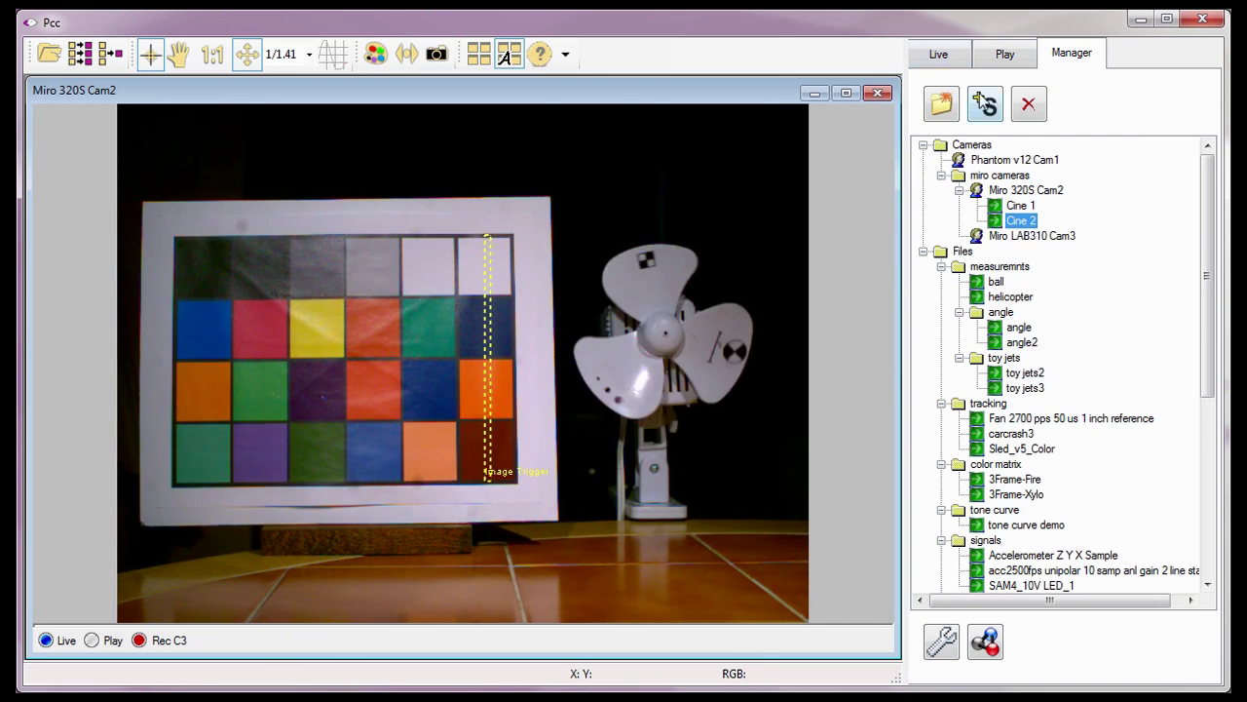
pyautogui.click(986, 55)
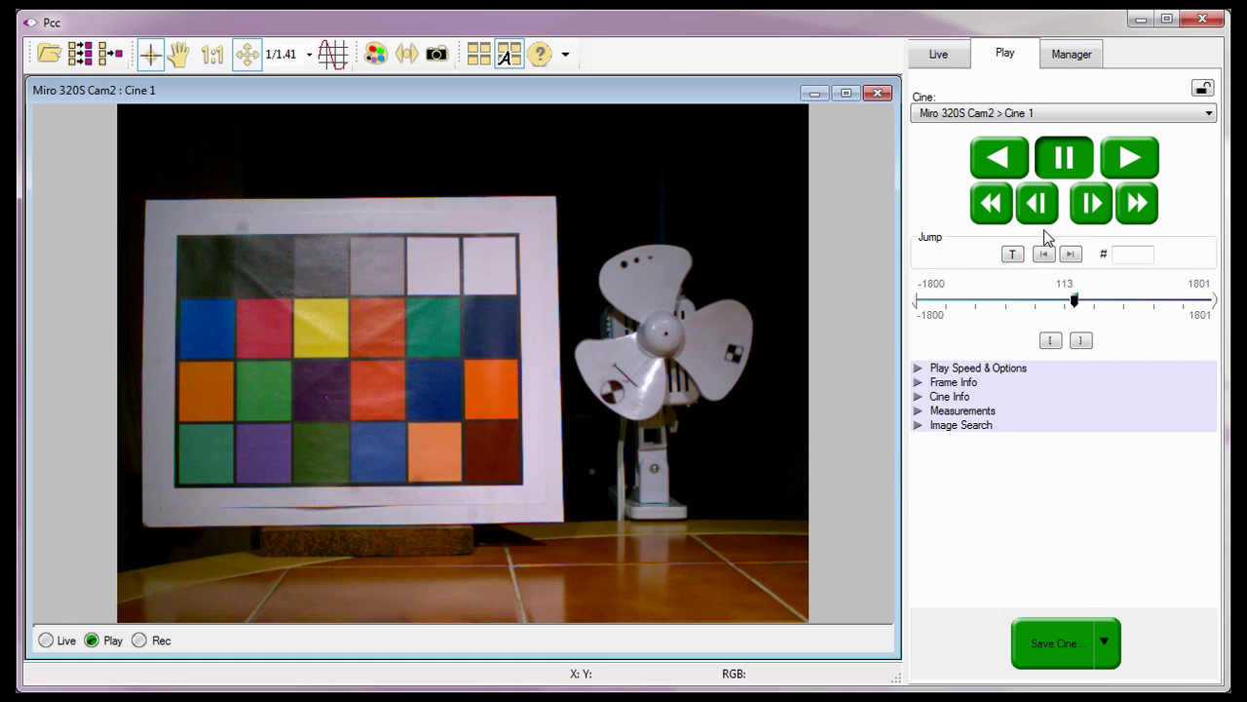
pyautogui.click(1014, 256)
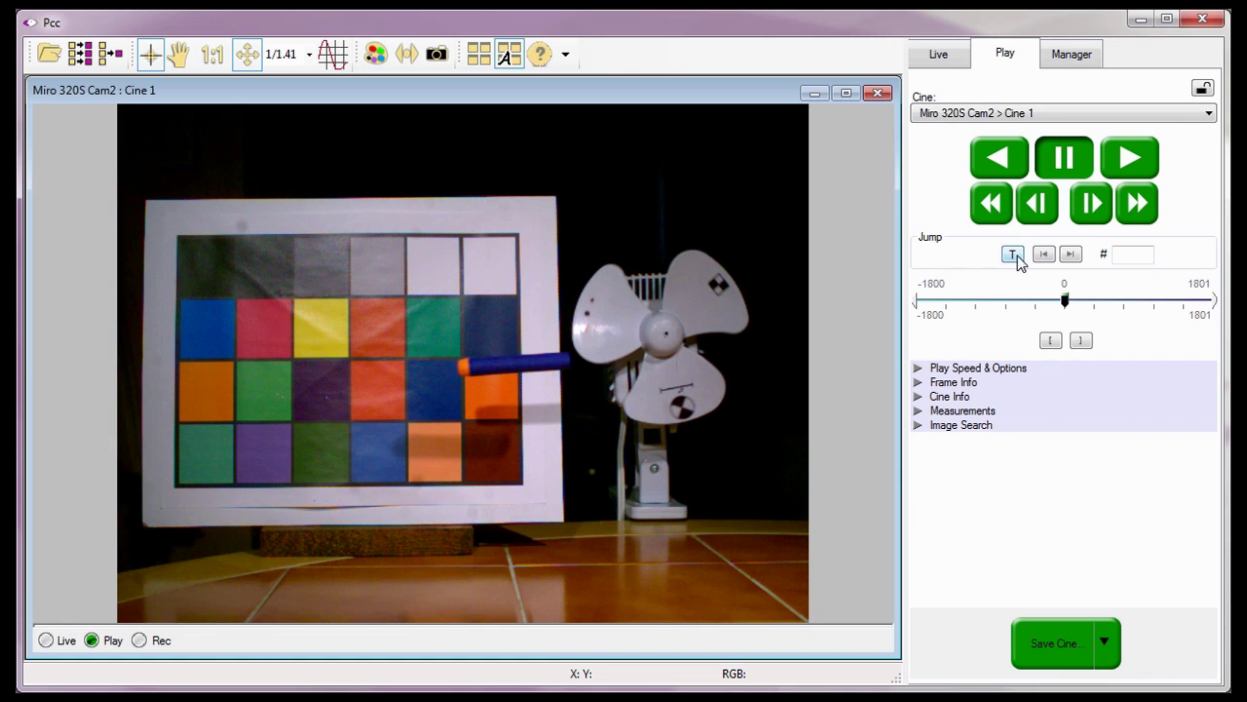
pyautogui.click(926, 58)
pyautogui.moveTo(1209, 265); pyautogui.dragTo(1210, 477)
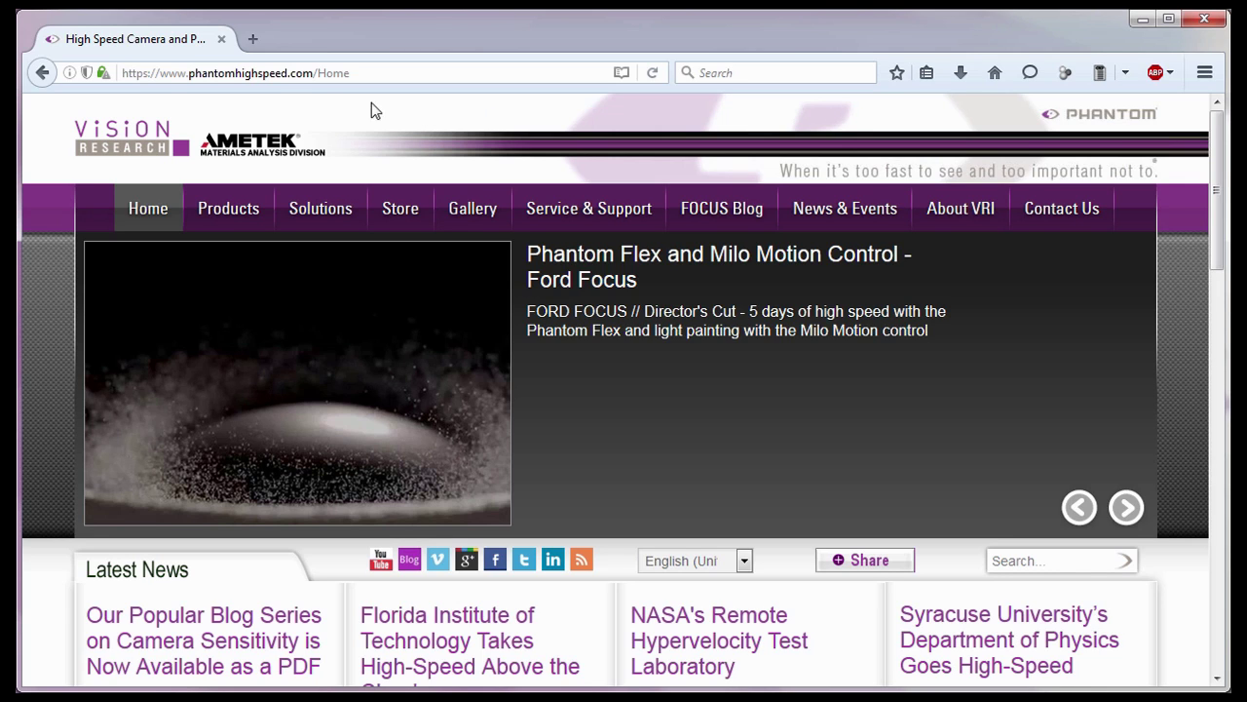
# Step: Open the Training page under Service & Support on the Phantom website
pyautogui.click(182, 82)
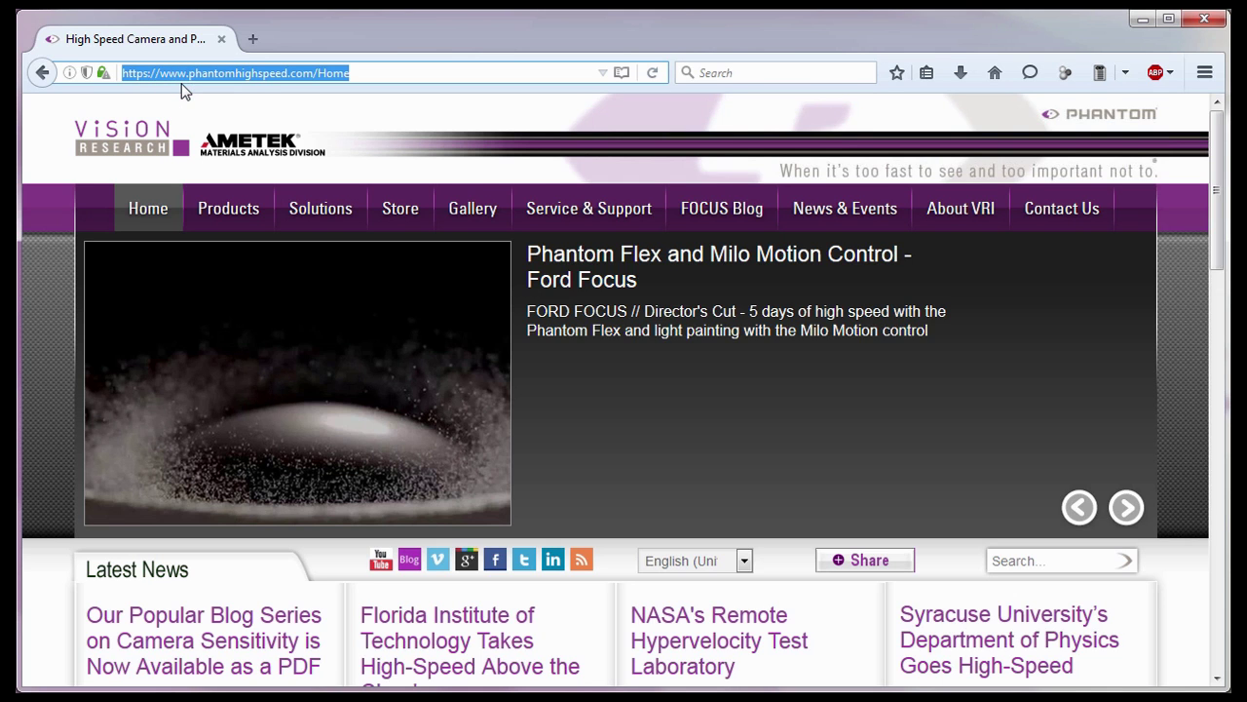
pyautogui.moveTo(565, 222)
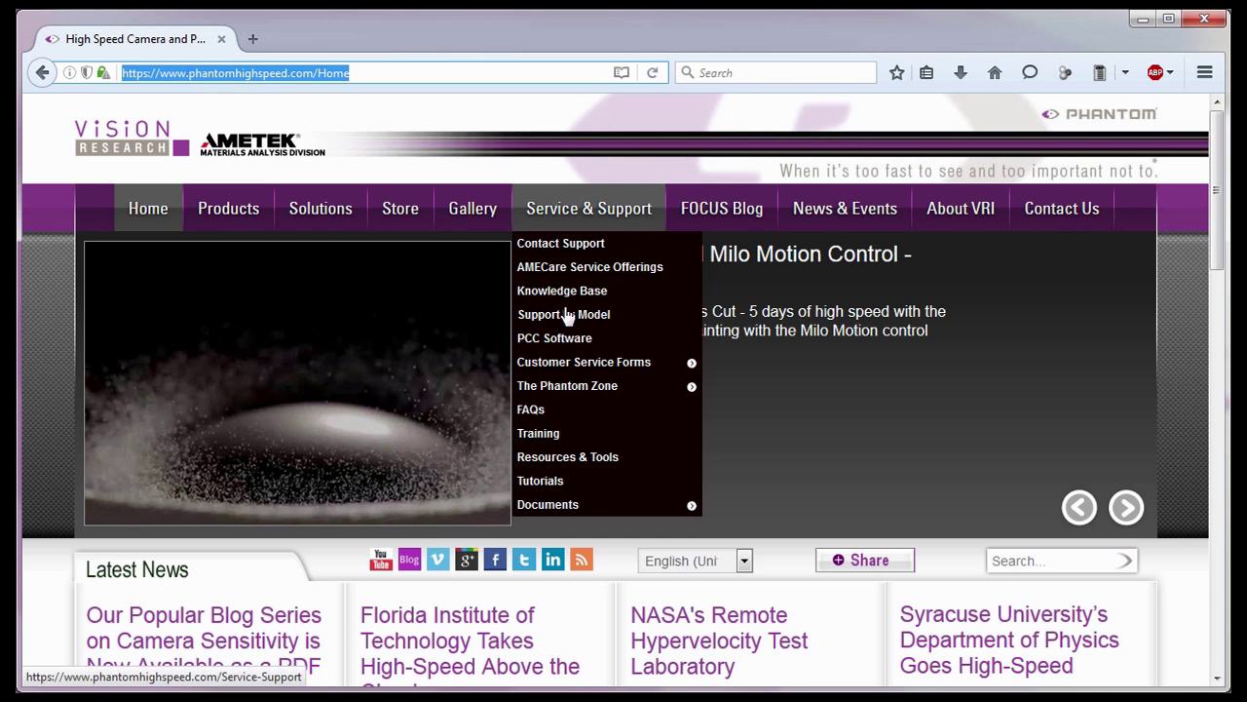
pyautogui.click(567, 433)
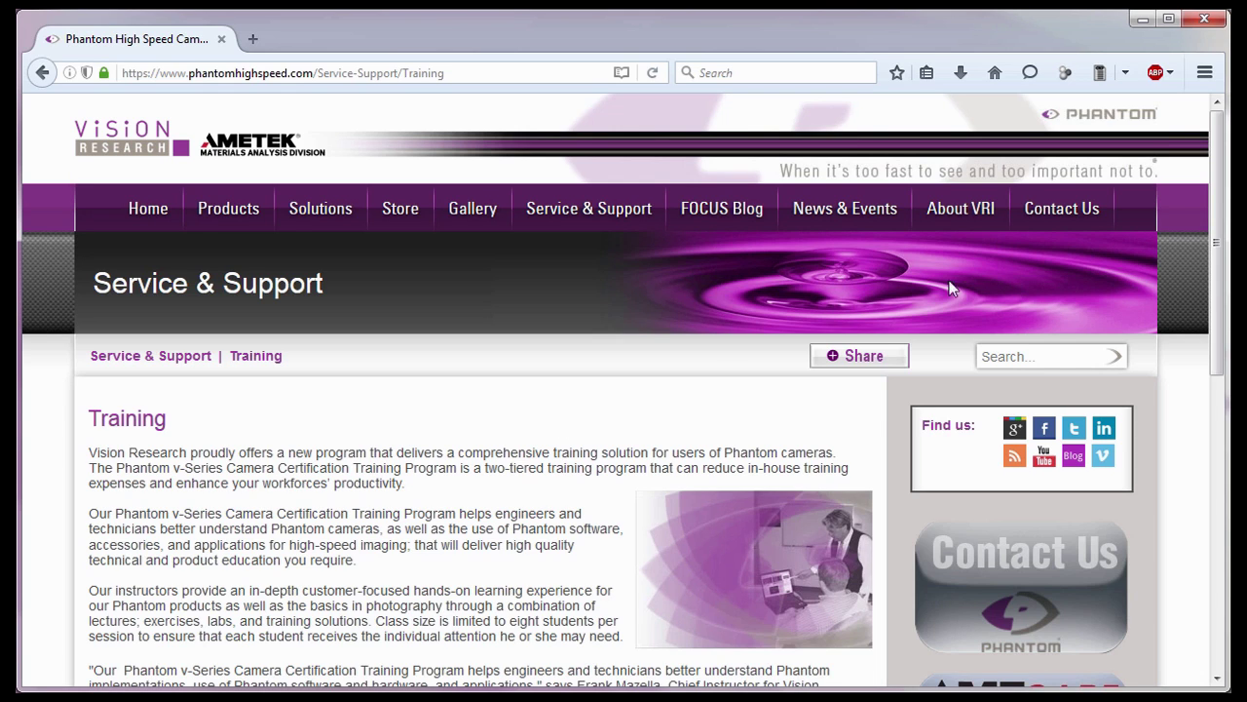
# Step: Open the Contact Us page for North American Sales
pyautogui.moveTo(1047, 215)
pyautogui.click(1039, 246)
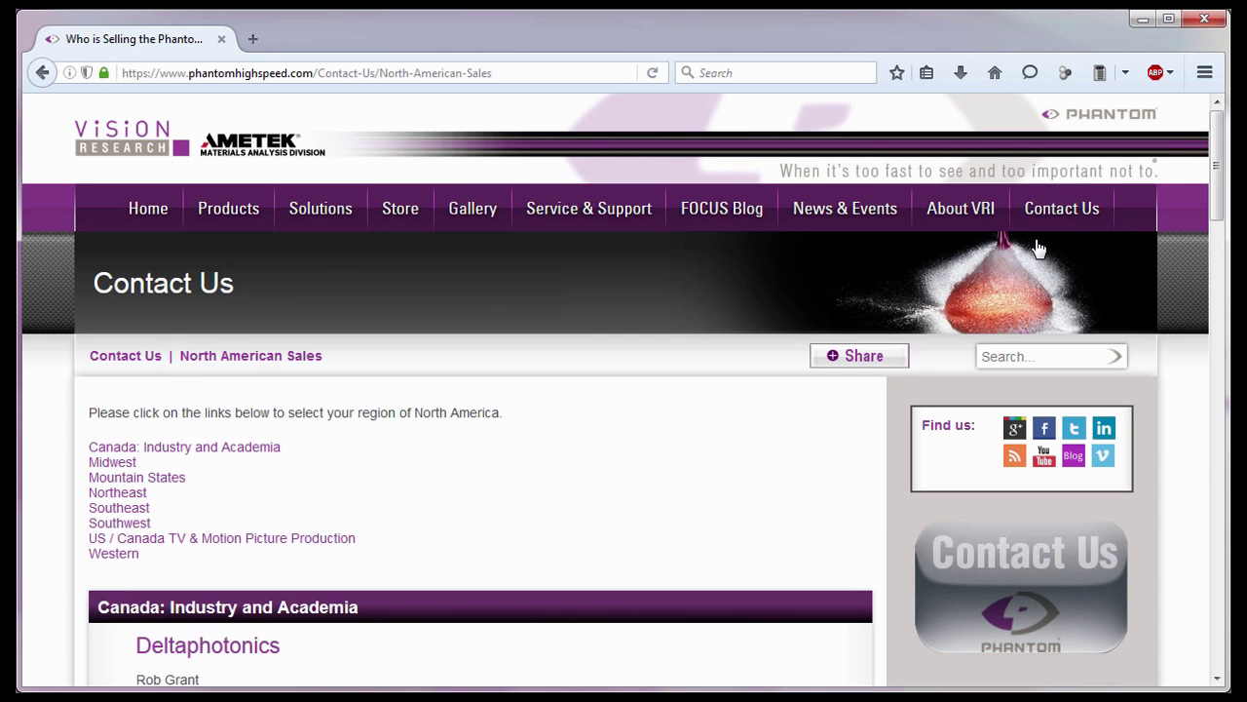
pyautogui.moveTo(1066, 222)
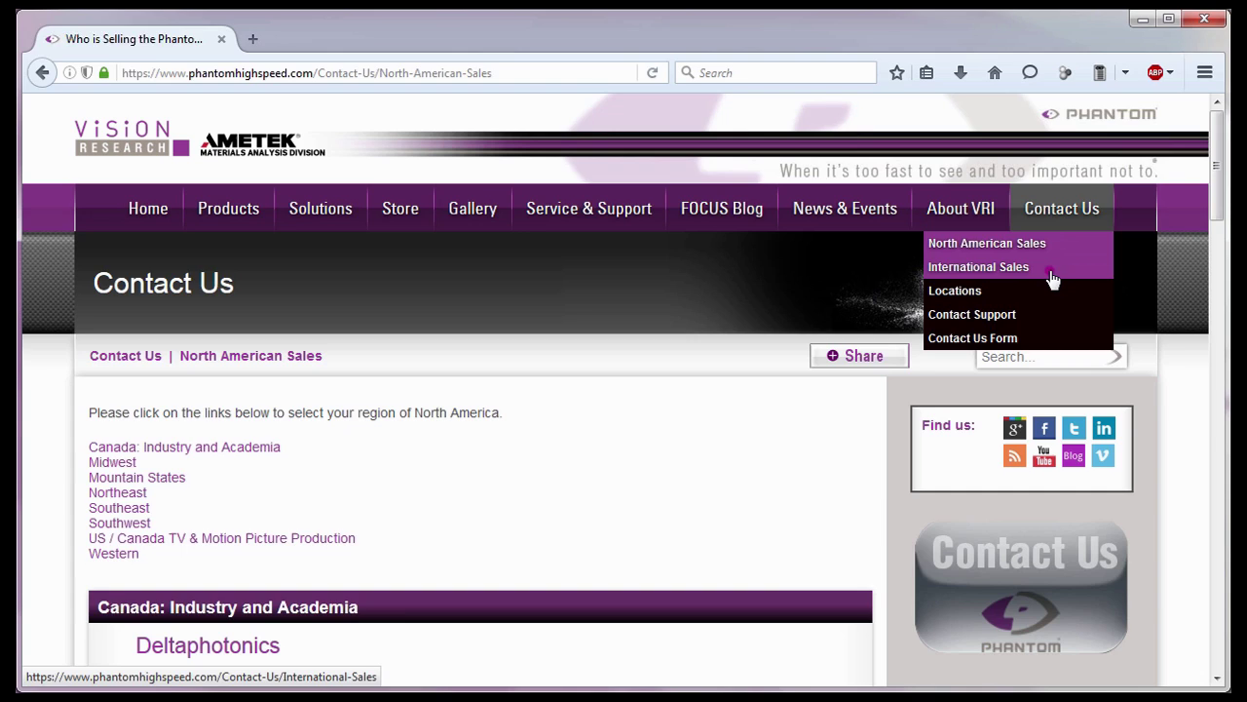